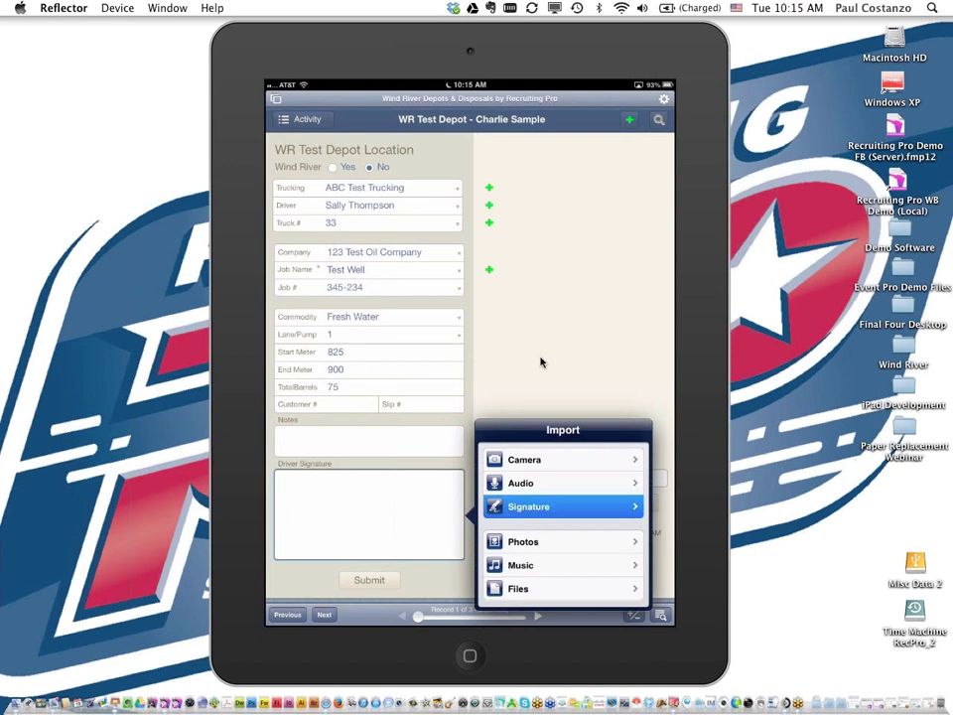
Hide the mirrored iPad view to return to the desktop
{"action": "key", "text": "super+h"}
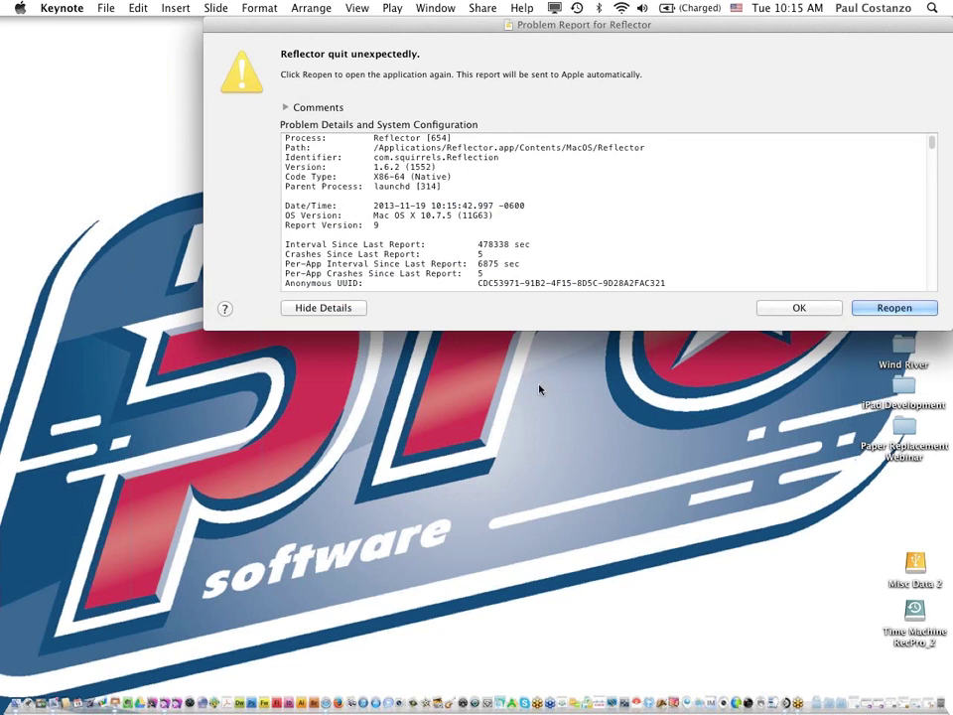
Dismiss the Reflector problem report with OK
{"action": "left_click", "coordinate": [800, 308]}
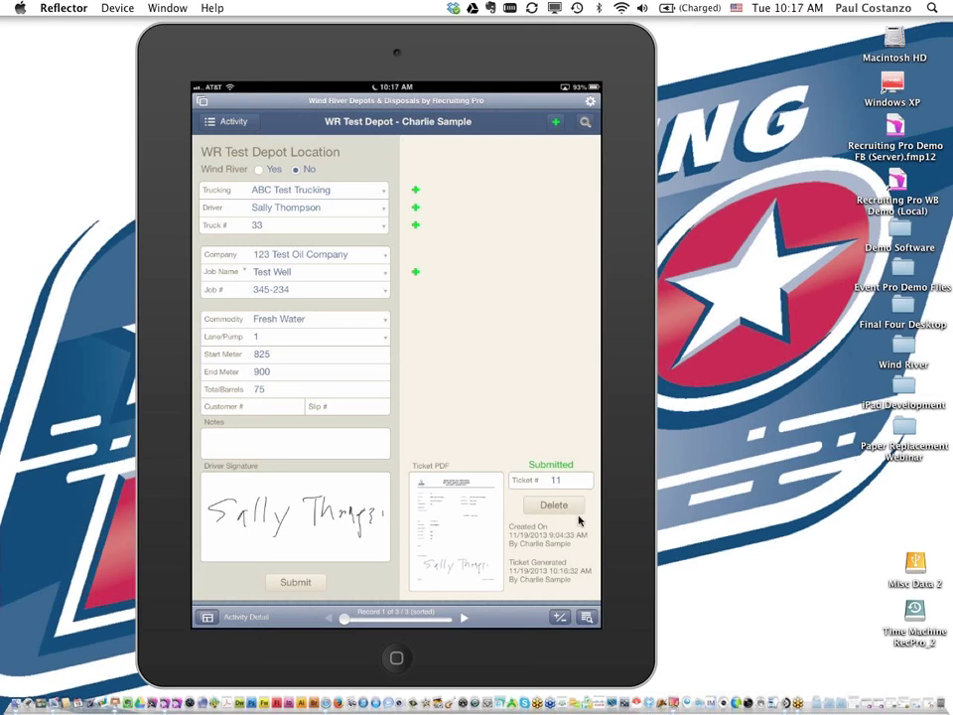
Start a new WR Test Depot ticket record in FileMaker Go
{"action": "left_click", "coordinate": [556, 122]}
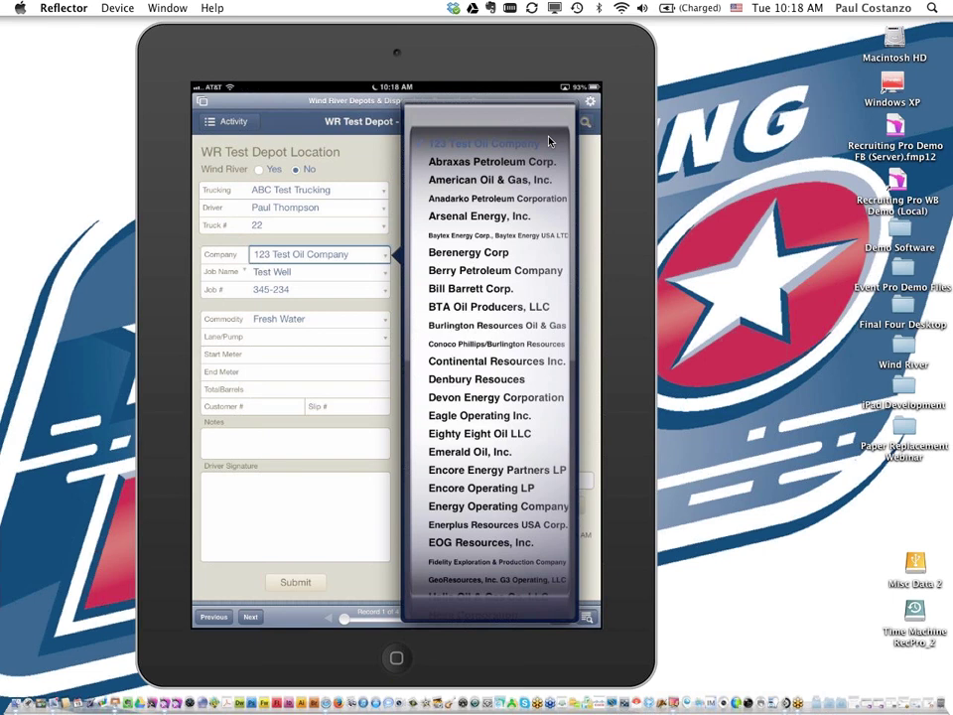
Record lane 1 with meters 900 to 1,150 for a 250-barrel total
{"action": "left_click", "coordinate": [318, 336]}
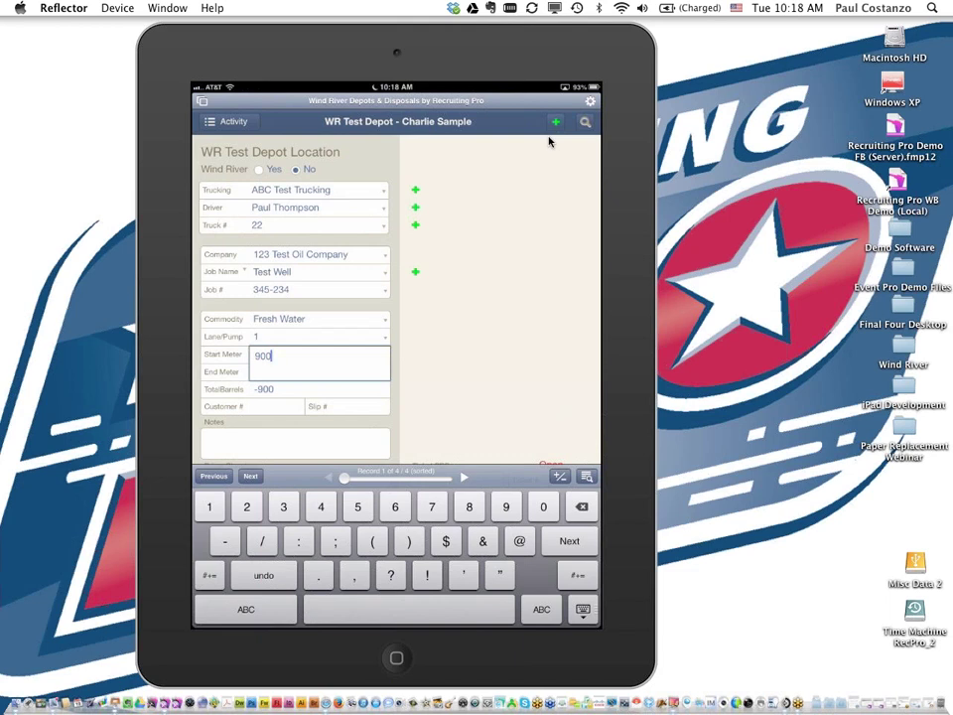
{"action": "key", "text": "Tab"}
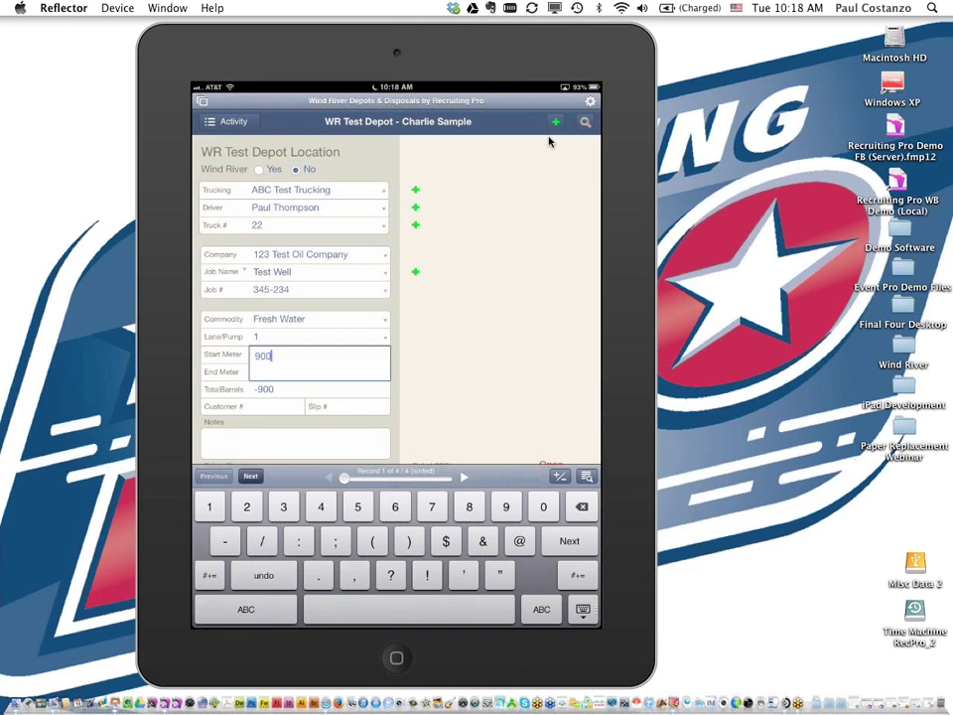
{"action": "type", "text": "1"}
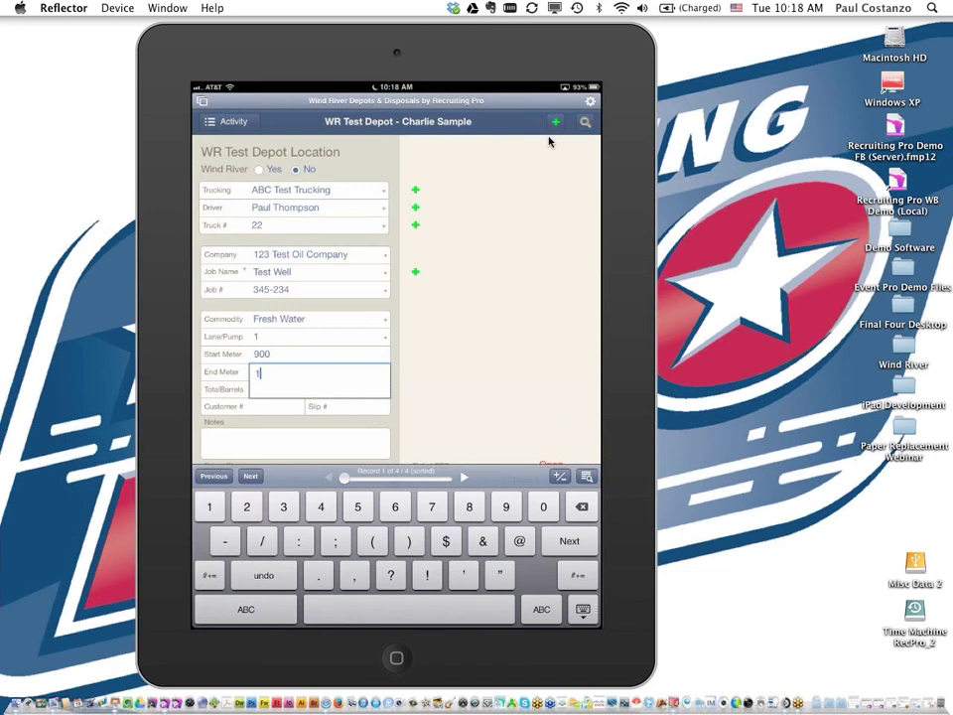
{"action": "type", "text": "150"}
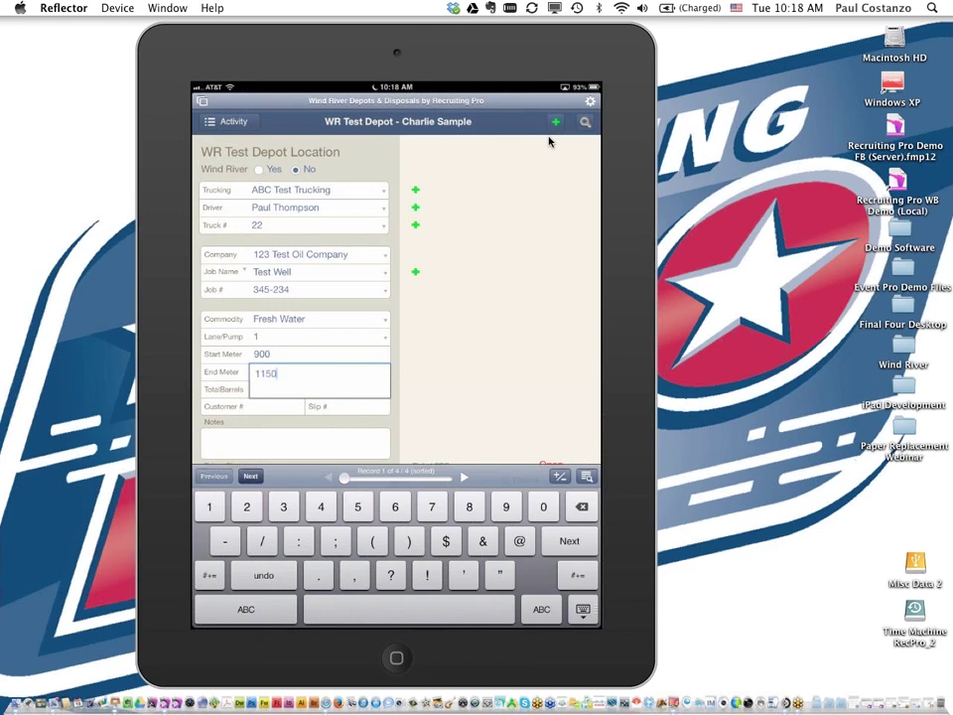
{"action": "key", "text": "Tab"}
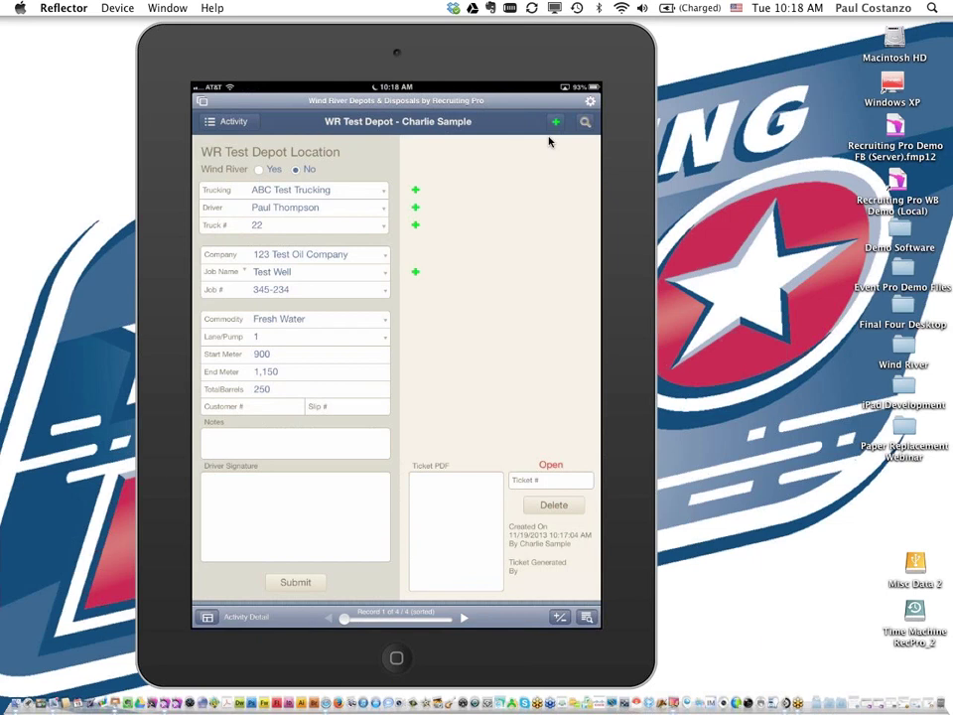
{"action": "left_click", "coordinate": [295, 443]}
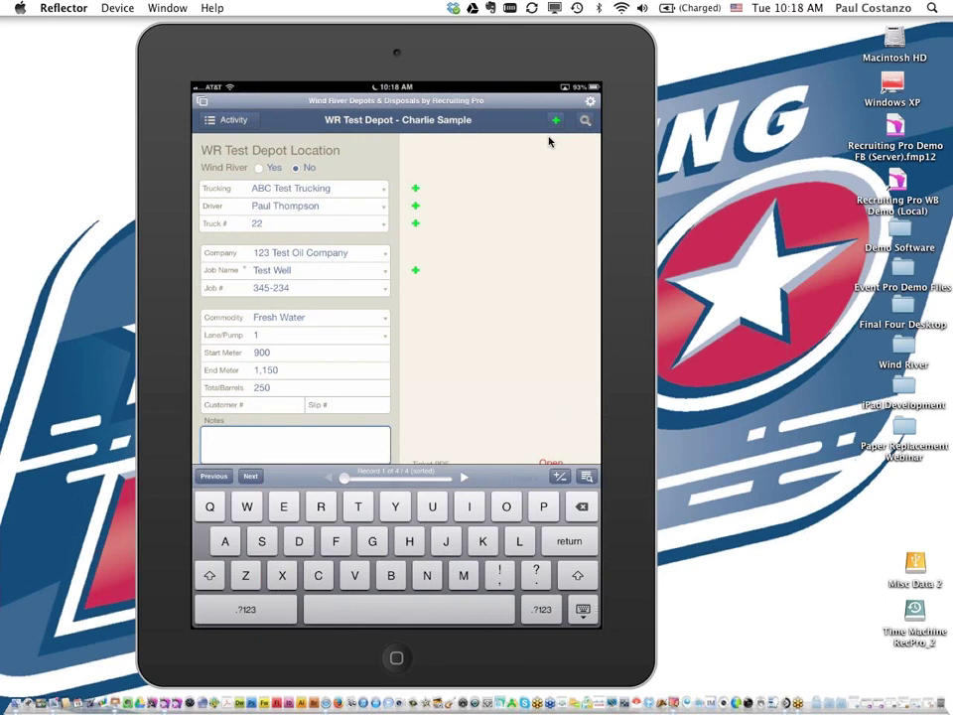
Add the note 'test' to the depot ticket
{"action": "type", "text": "test"}
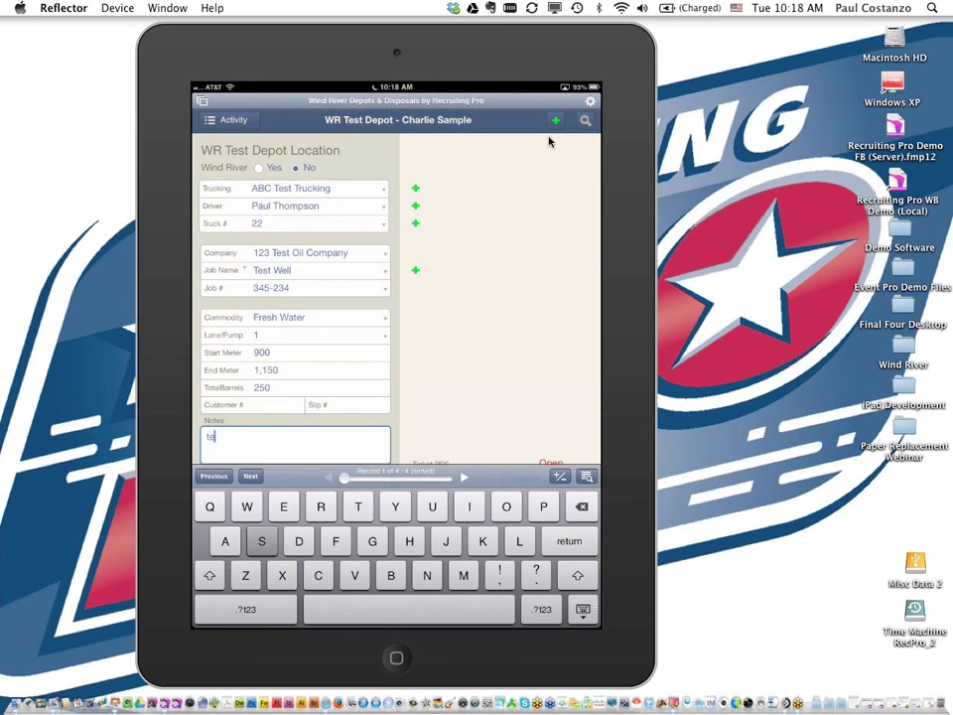
{"action": "left_click", "coordinate": [583, 609]}
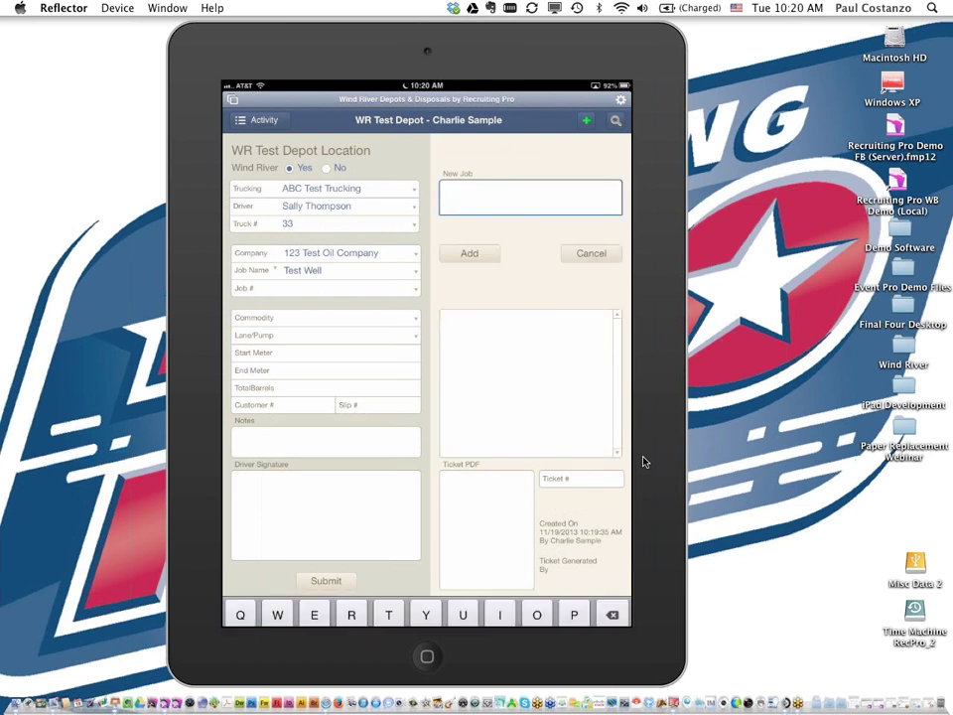
Add the new job 'Test Well' with job number 333-222
{"action": "type", "text": "Test Well"}
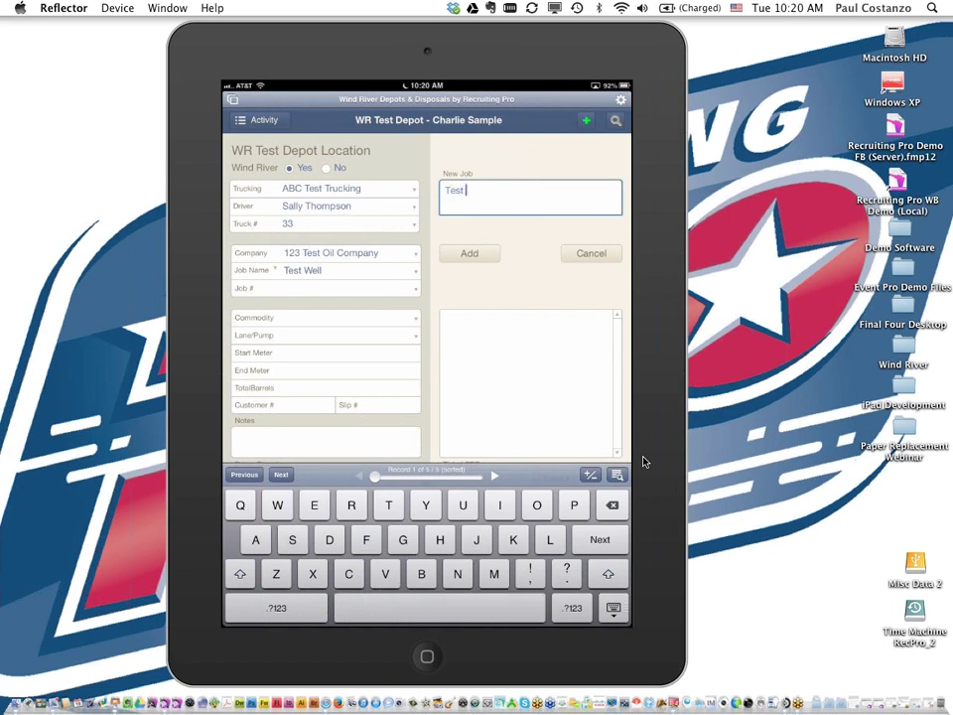
{"action": "key", "text": "Tab"}
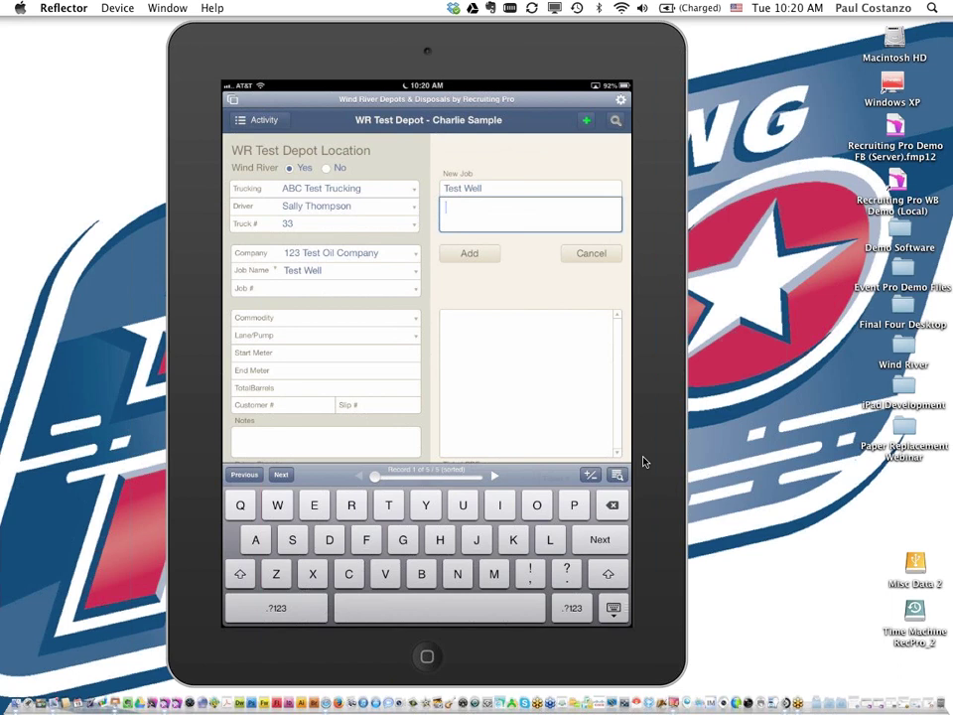
{"action": "type", "text": "333-222"}
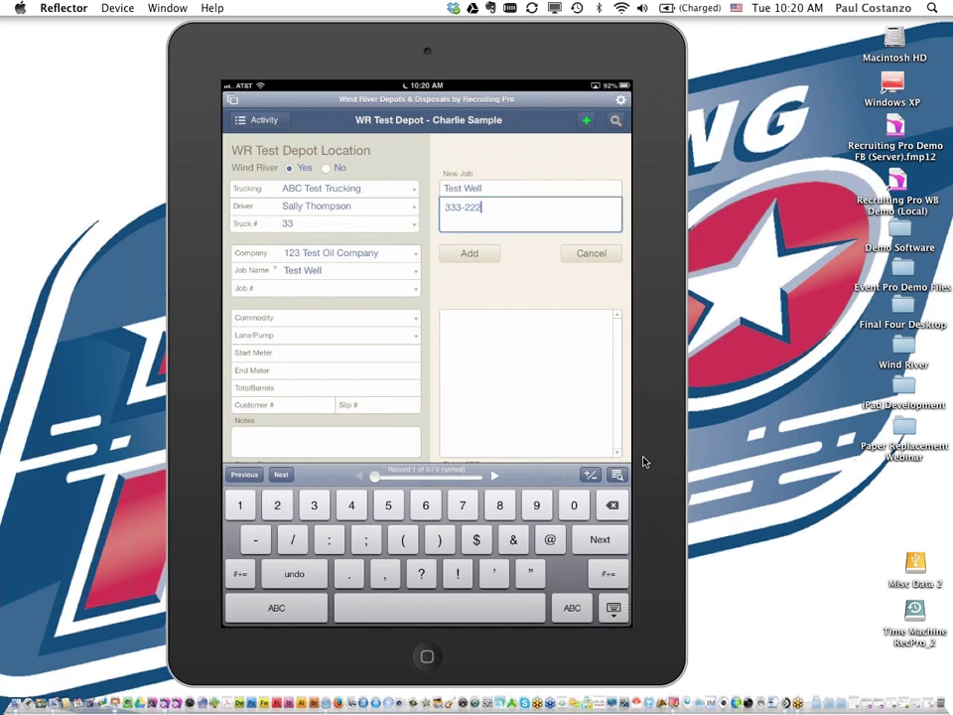
{"action": "key", "text": "BackSpace"}
{"action": "key", "text": "BackSpace"}
{"action": "key", "text": "BackSpace"}
{"action": "key", "text": "BackSpace"}
{"action": "key", "text": "BackSpace"}
{"action": "key", "text": "BackSpace"}
{"action": "key", "text": "BackSpace"}
{"action": "key", "text": "ctrl+z"}
{"action": "key", "text": "Return"}
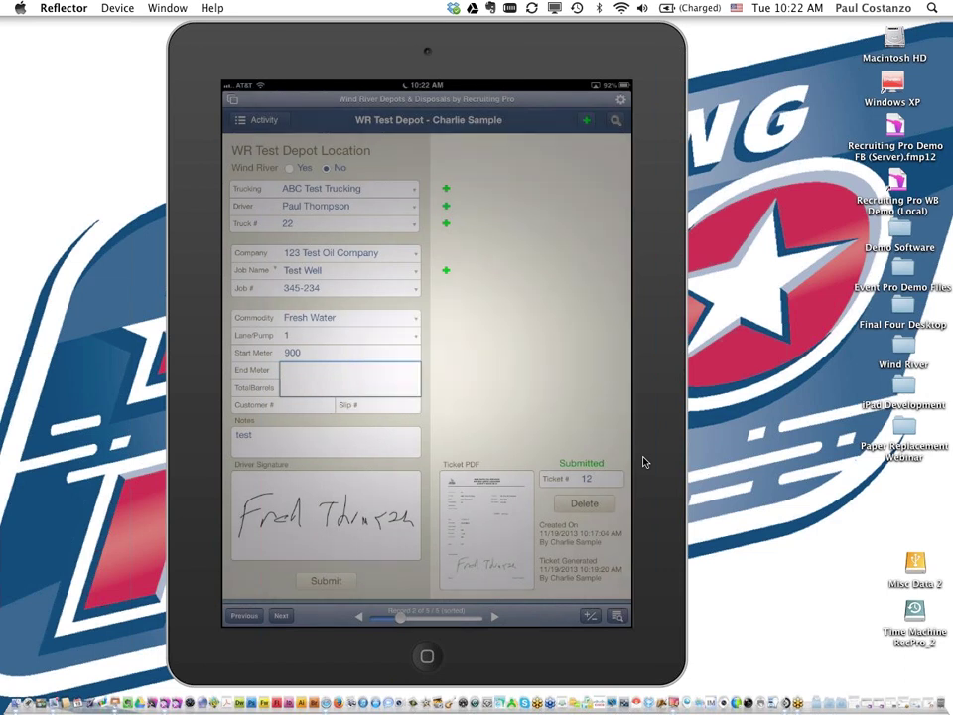
Change the End Meter reading from 1150 to 1125
{"action": "key", "text": "BackSpace"}
{"action": "key", "text": "BackSpace"}
{"action": "type", "text": "25"}
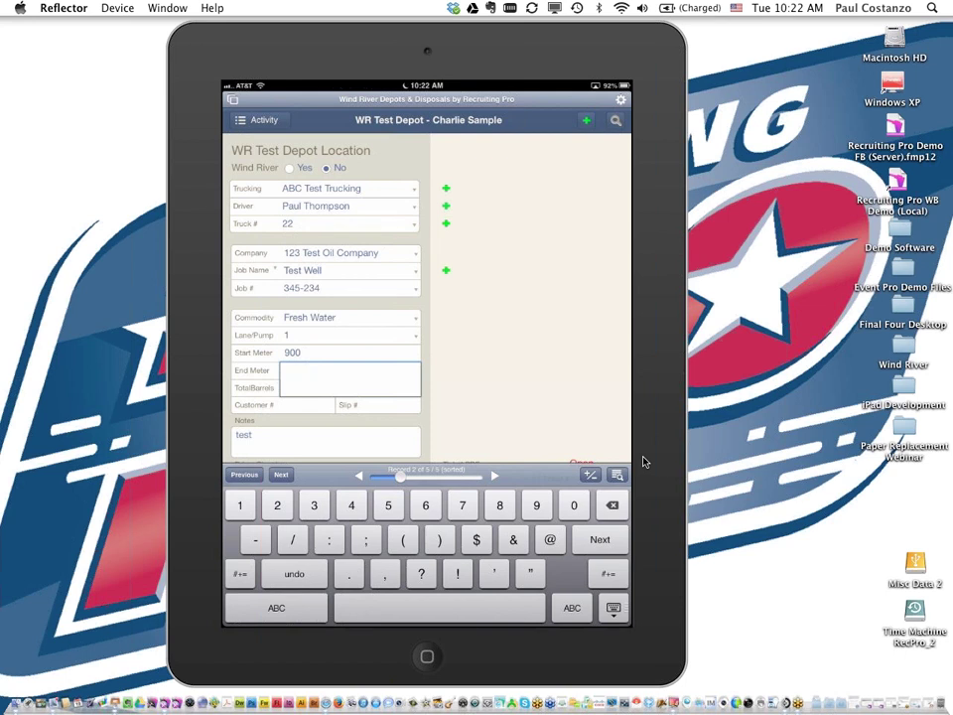
{"action": "key", "text": "Return"}
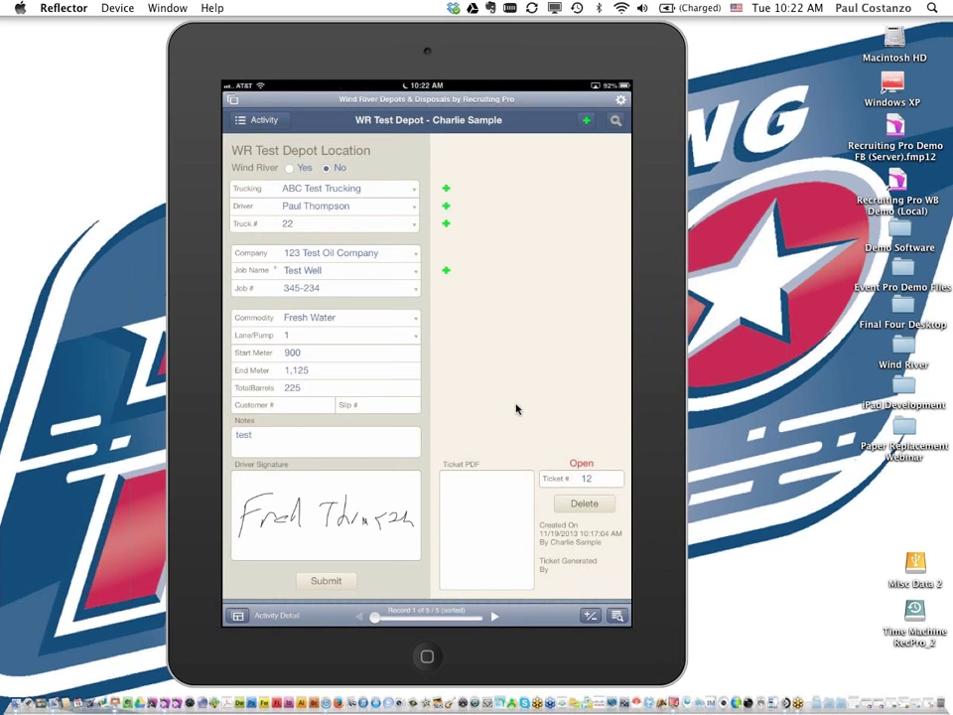
Resubmit the corrected ticket so its PDF is regenerated
{"action": "left_click", "coordinate": [326, 580]}
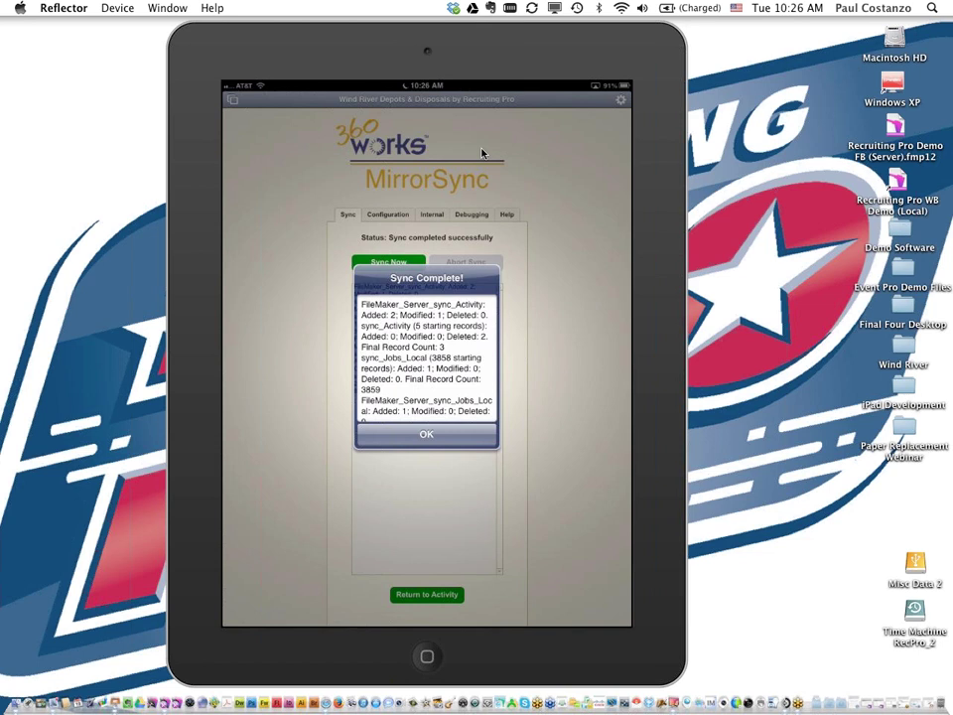
Scroll through the Sync Complete log to review the results
{"action": "scroll", "coordinate": [426, 357], "scroll_direction": "down", "scroll_amount": 5}
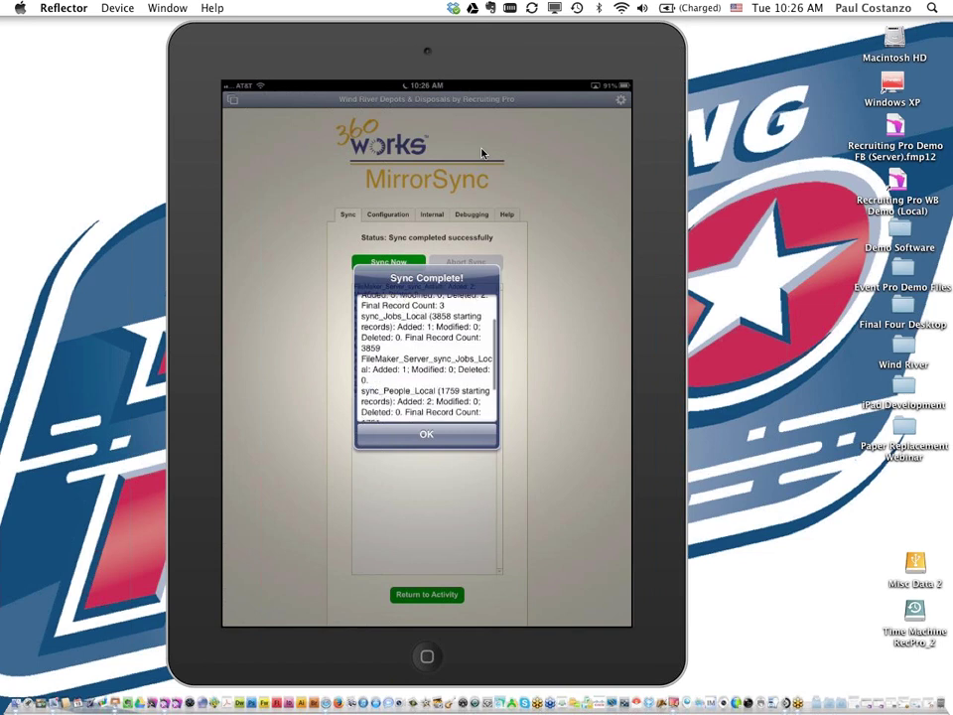
{"action": "scroll", "coordinate": [426, 357], "scroll_direction": "up", "scroll_amount": 5}
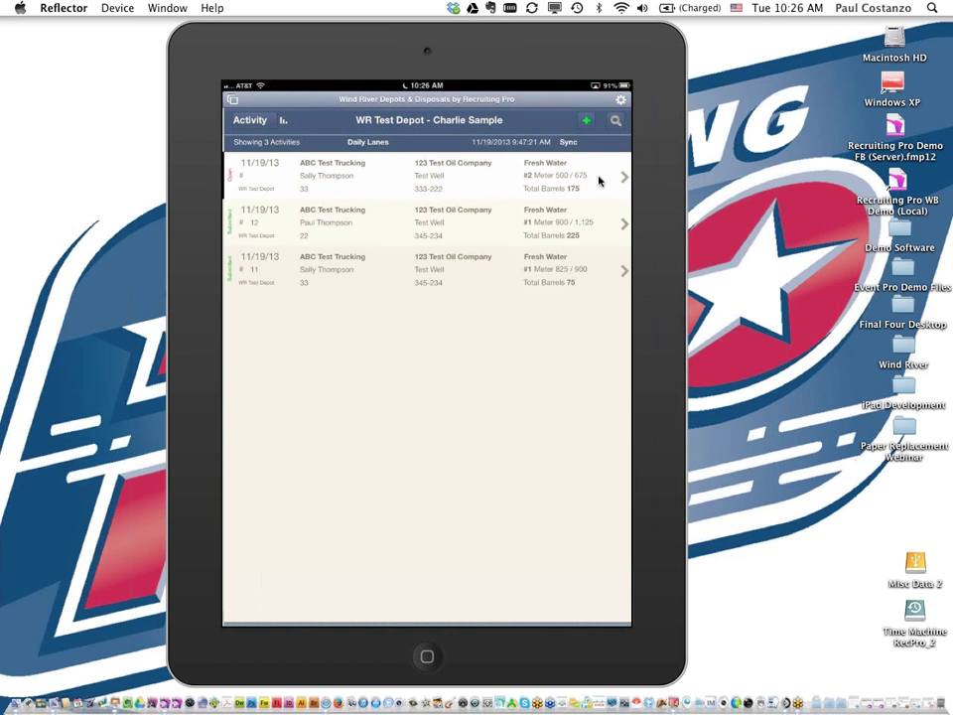
Restore the Wind River Oil Services window and view the Open WR Test Depot activity
{"action": "left_click", "coordinate": [882, 709]}
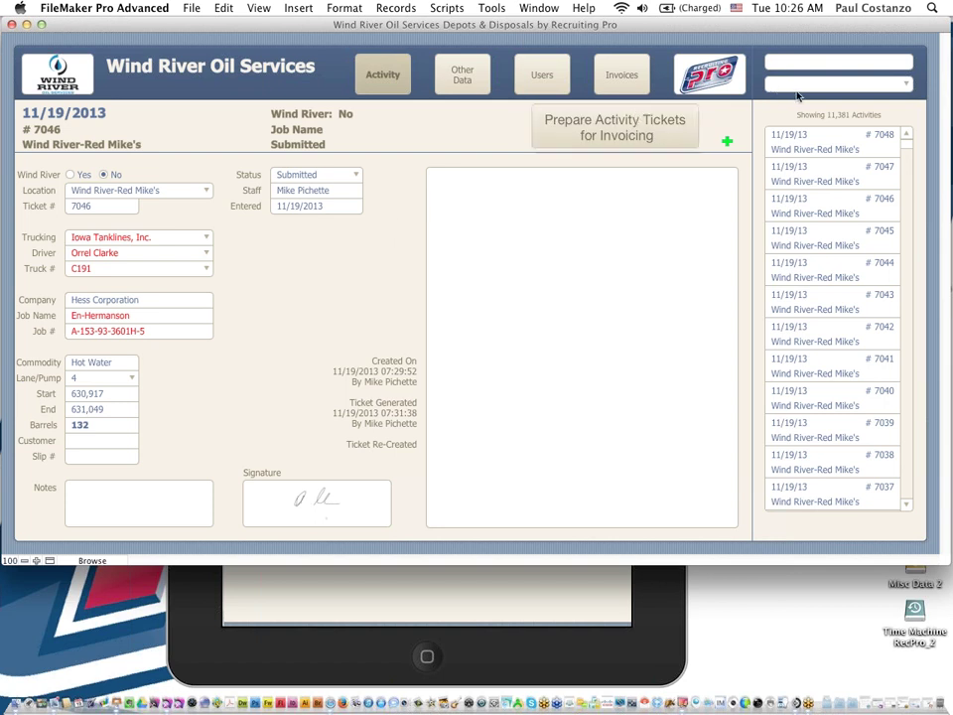
{"action": "left_click", "coordinate": [907, 88]}
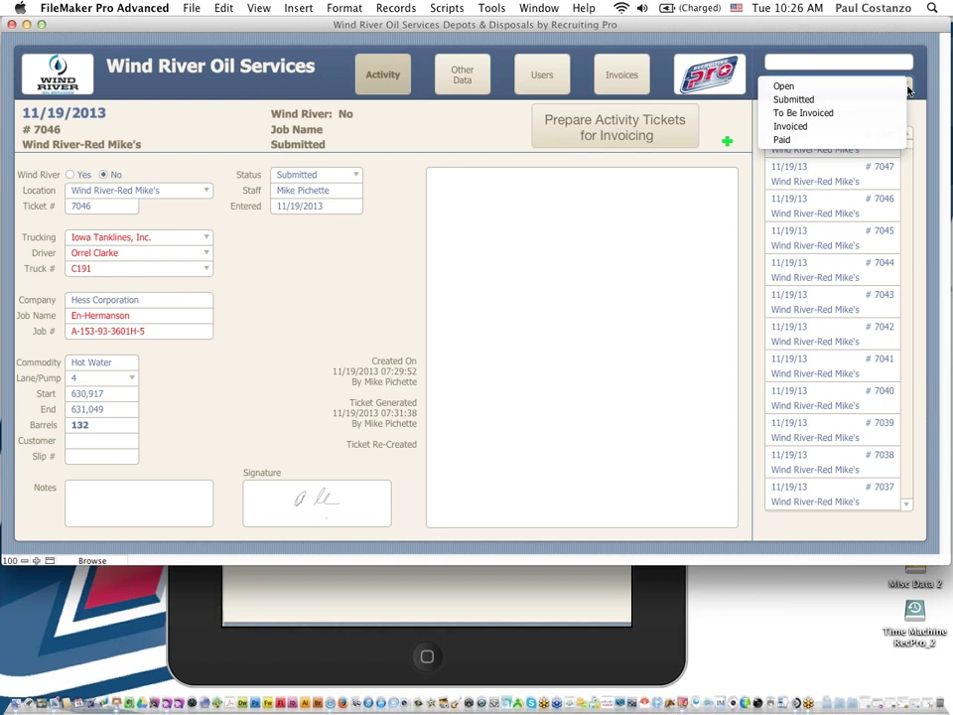
{"action": "left_click", "coordinate": [818, 88]}
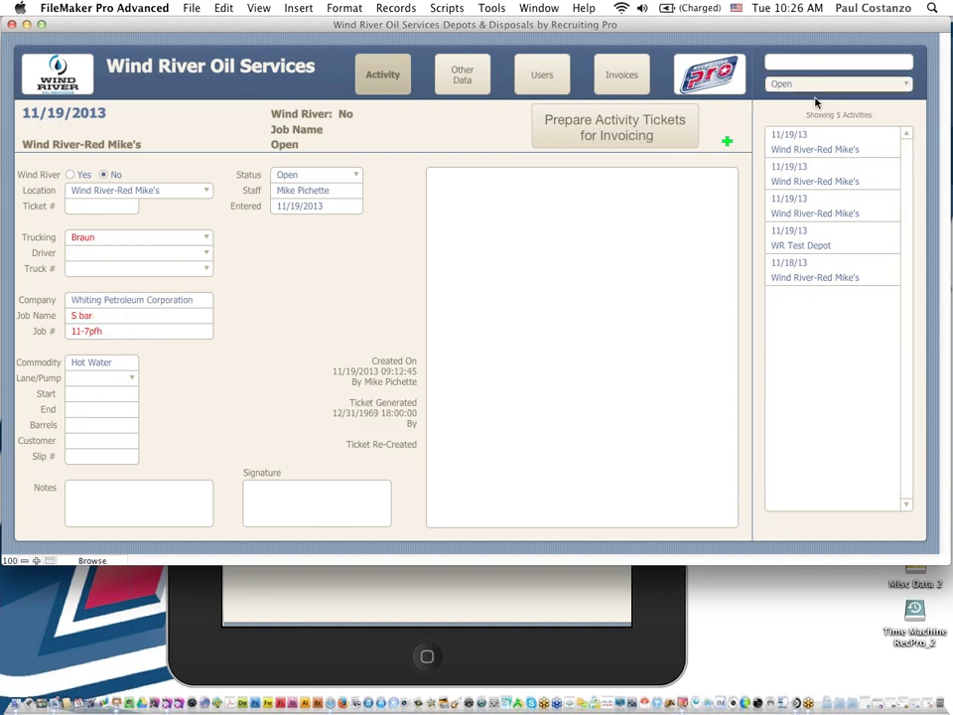
{"action": "left_click", "coordinate": [806, 249]}
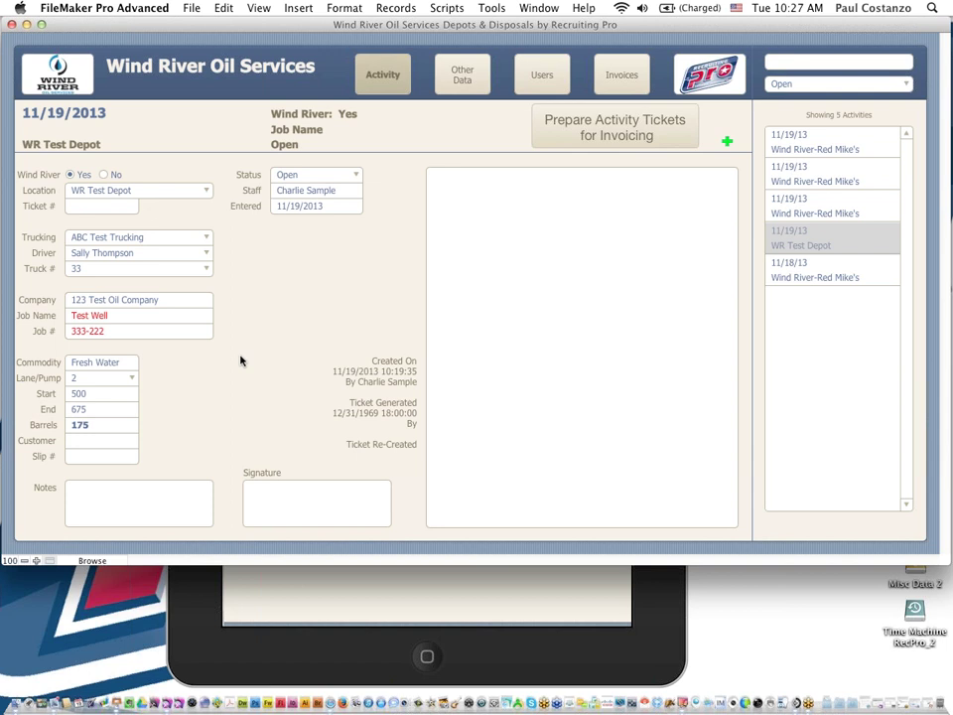
Filter the activity list to Submitted and scroll through the 288 results
{"action": "left_click", "coordinate": [879, 86]}
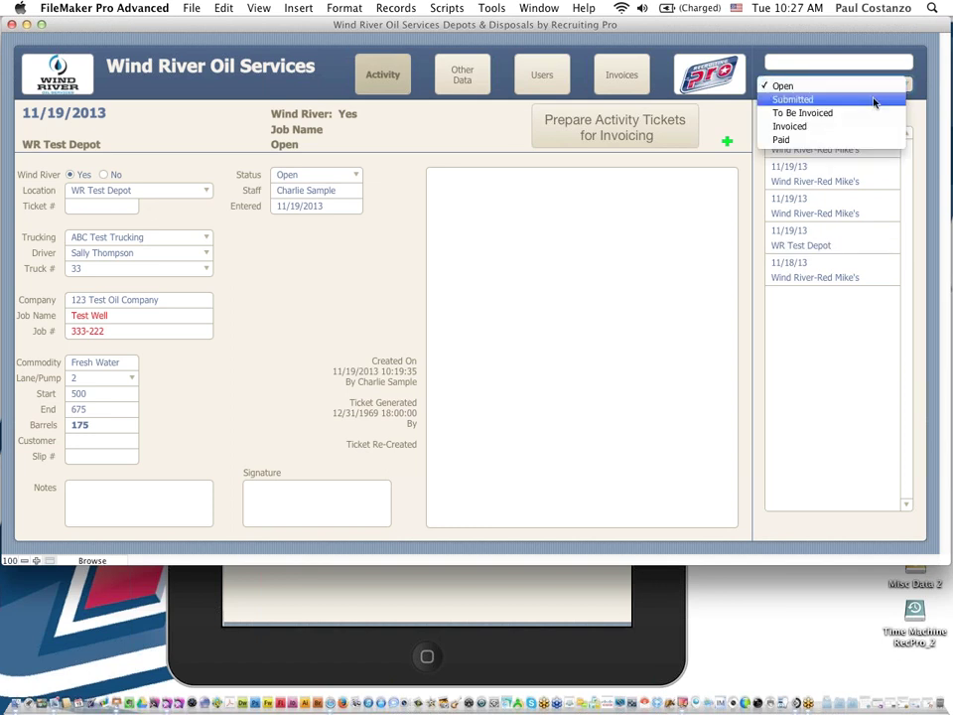
{"action": "left_click", "coordinate": [874, 102]}
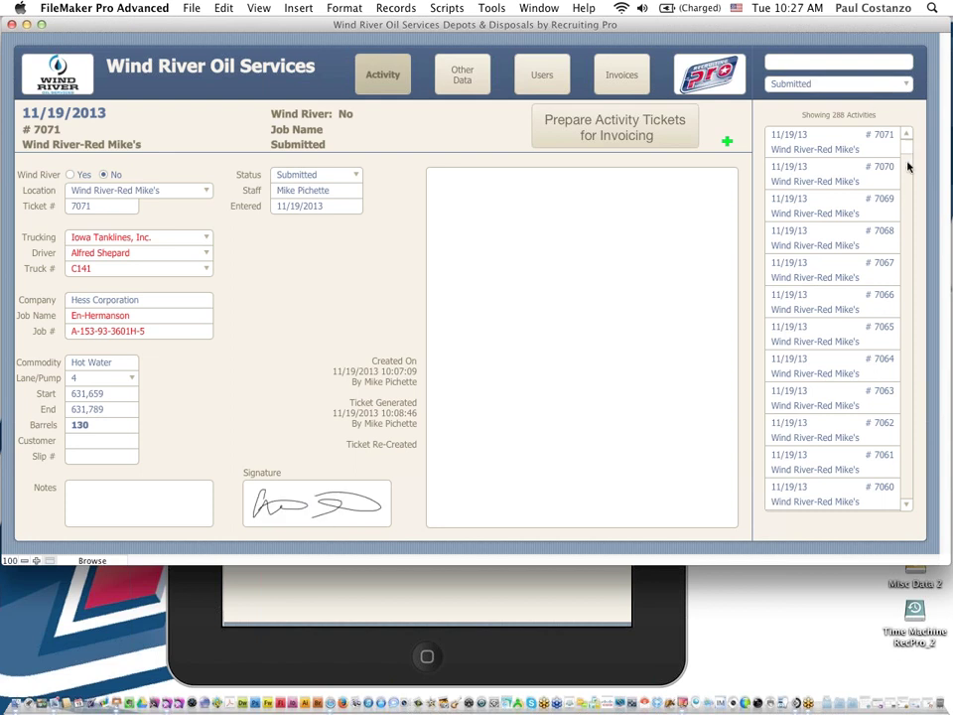
{"action": "scroll", "coordinate": [906, 198], "scroll_direction": "down", "scroll_amount": 3}
{"action": "scroll", "coordinate": [906, 201], "scroll_direction": "down", "scroll_amount": 12}
{"action": "mouse_move", "coordinate": [904, 206]}
{"action": "left_mouse_down"}
{"action": "mouse_move", "coordinate": [910, 144]}
{"action": "mouse_move", "coordinate": [909, 206]}
{"action": "left_mouse_up"}
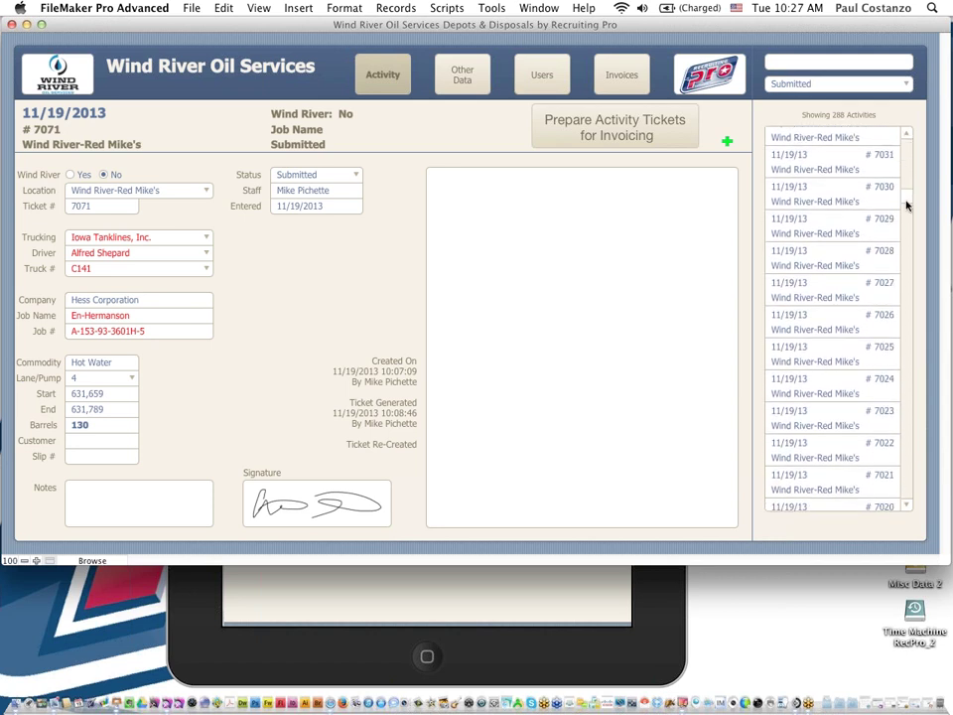
{"action": "left_click_drag", "start_coordinate": [904, 254], "coordinate": [903, 387]}
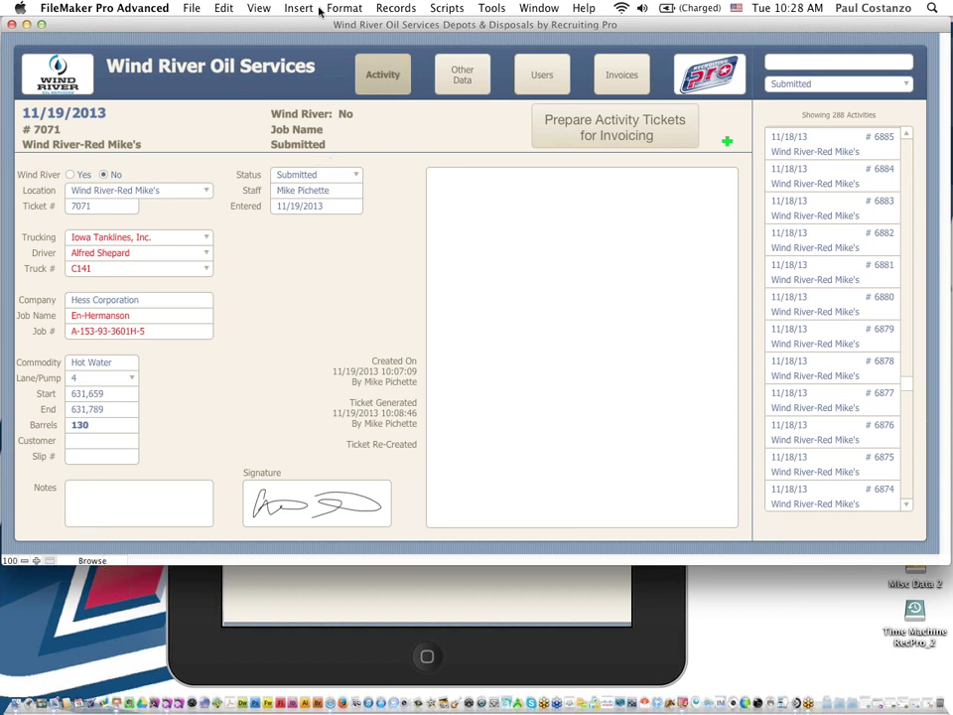
Find activities with Location set to WR Test Depot, yielding 12 records
{"action": "key", "text": "super+f"}
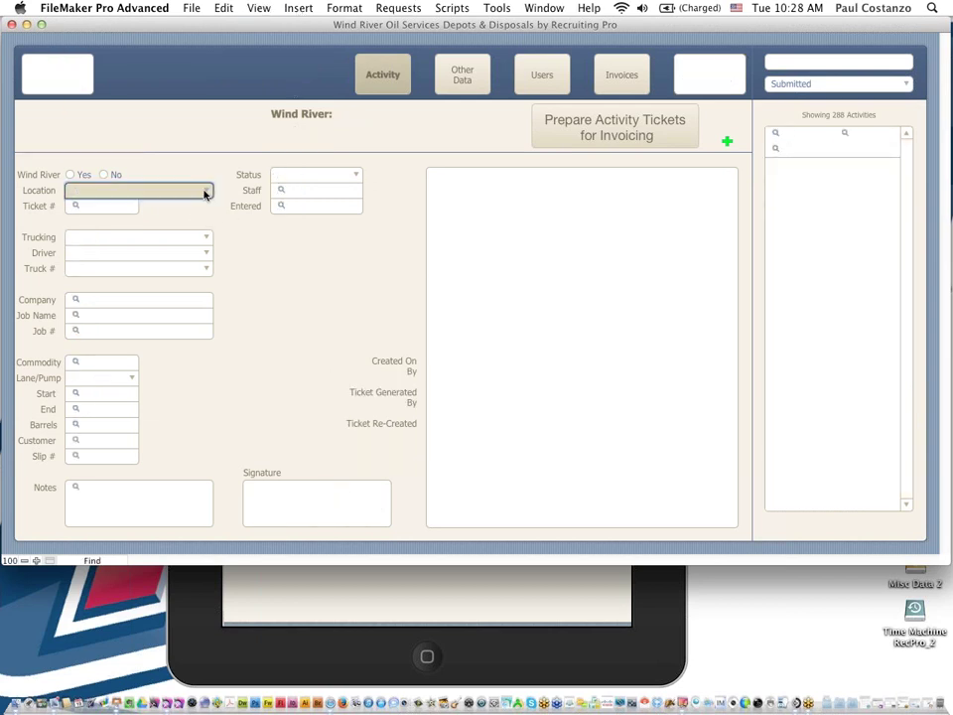
{"action": "left_click", "coordinate": [205, 194]}
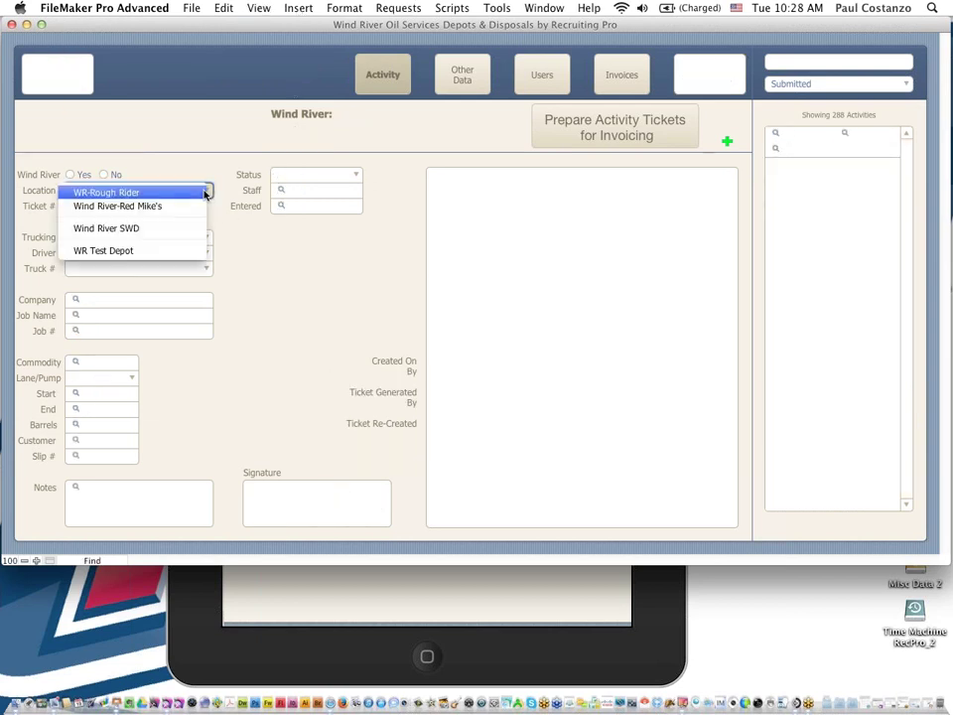
{"action": "left_click", "coordinate": [171, 251]}
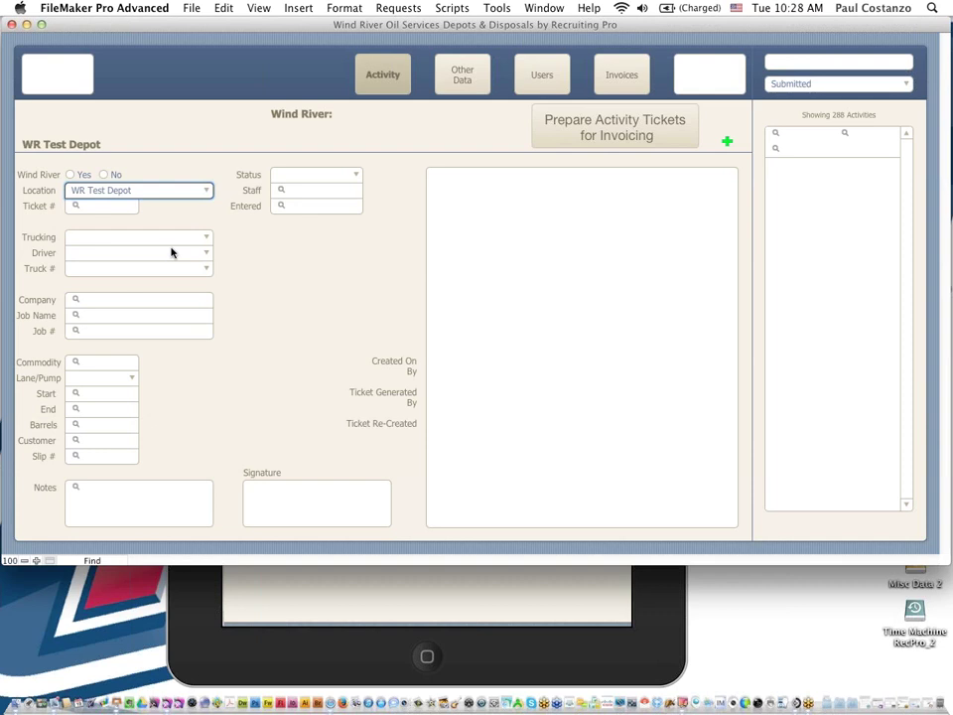
{"action": "key", "text": "Return"}
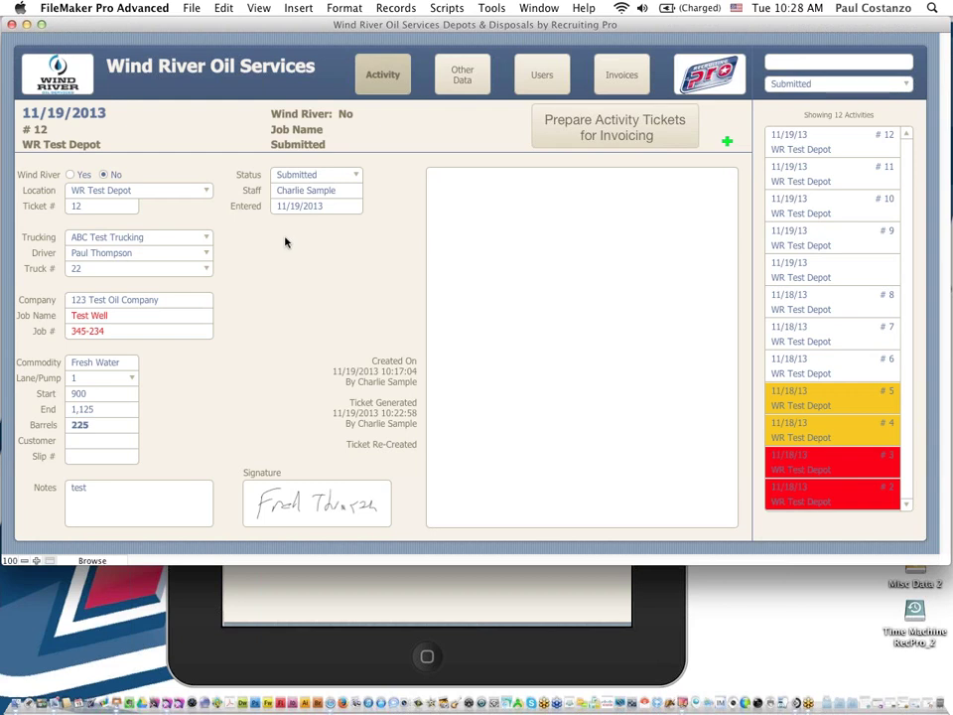
Review invoiced ticket #2 and to-be-invoiced ticket #4, then start Prepare Activity Tickets for Invoicing
{"action": "left_click", "coordinate": [842, 503]}
{"action": "left_click", "coordinate": [843, 504]}
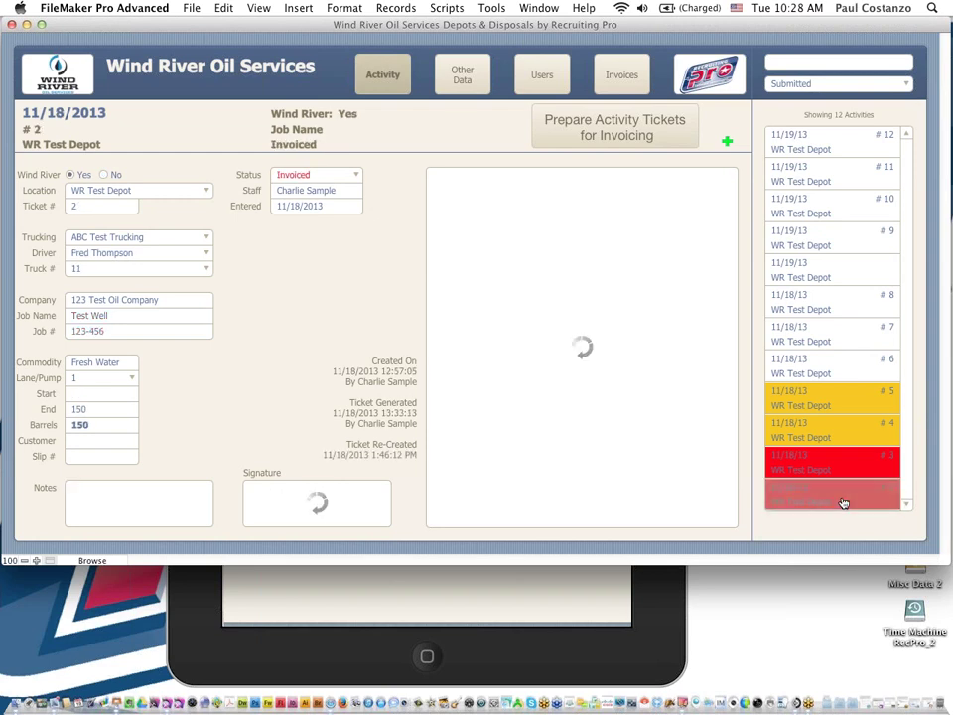
{"action": "left_click", "coordinate": [846, 434]}
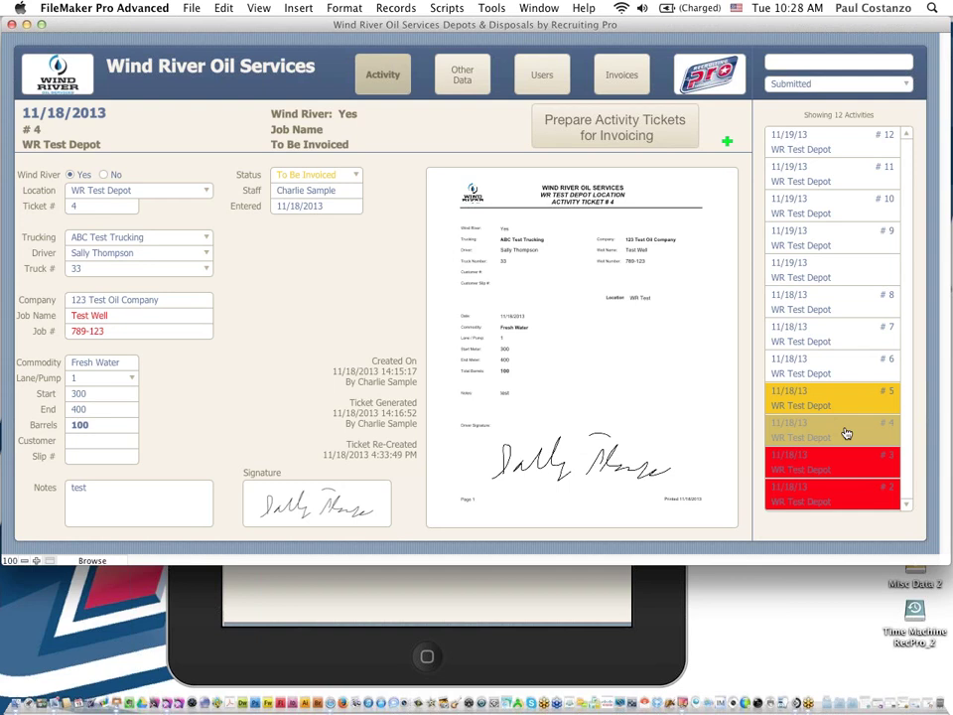
{"action": "left_click", "coordinate": [609, 134]}
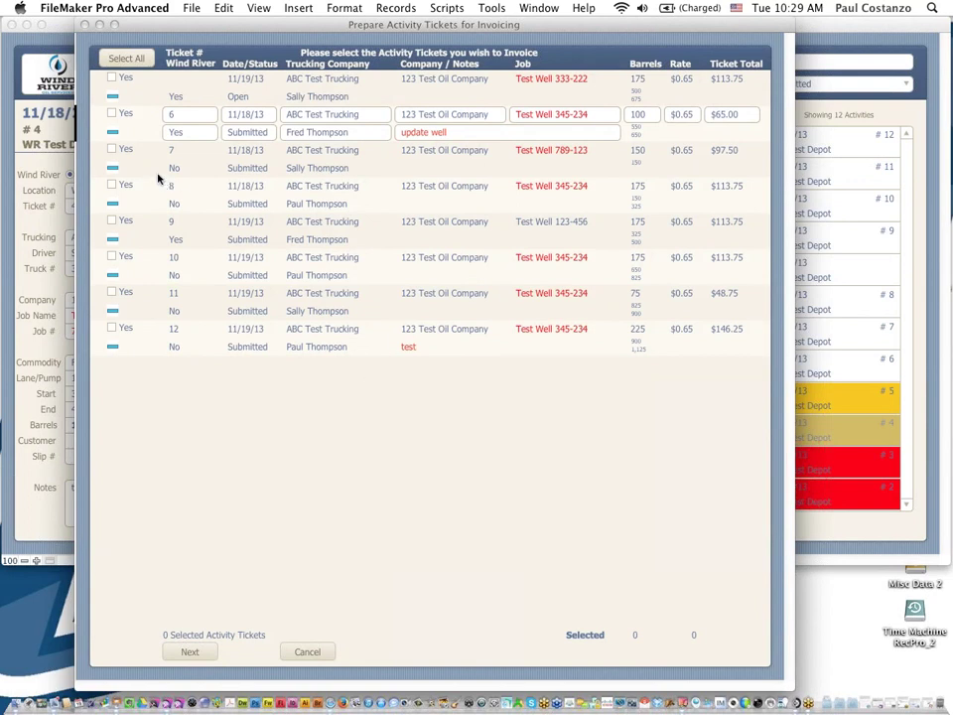
Mark tickets 6 through 10 for invoicing and include them in the selected totals
{"action": "left_click", "coordinate": [113, 116]}
{"action": "left_click", "coordinate": [112, 149]}
{"action": "left_click", "coordinate": [114, 186]}
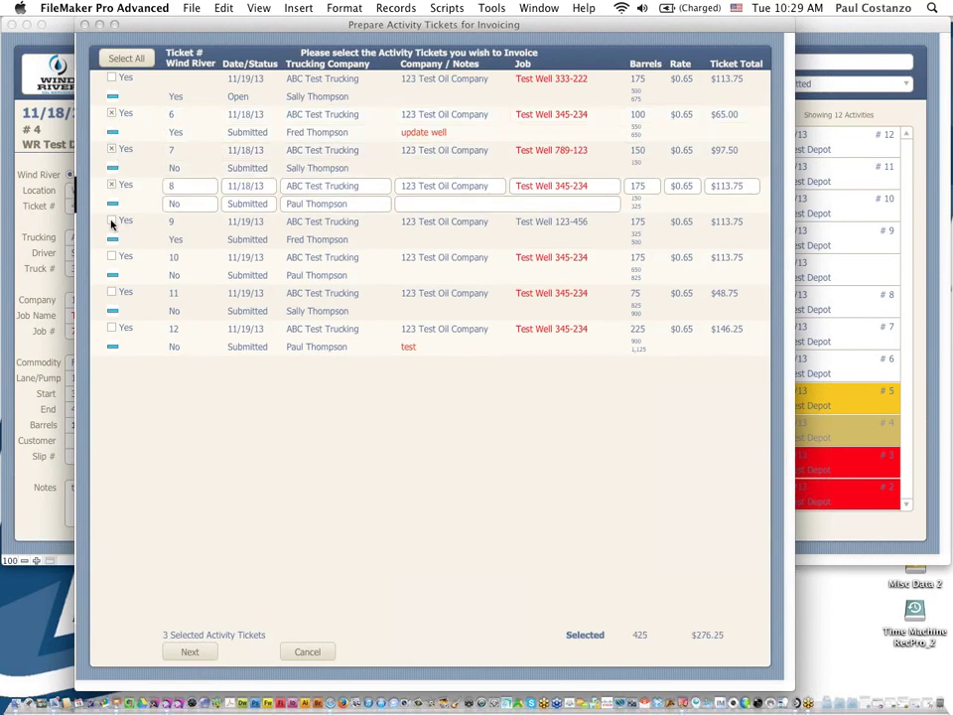
{"action": "left_click", "coordinate": [112, 220]}
{"action": "left_click", "coordinate": [114, 256]}
{"action": "left_click", "coordinate": [261, 399]}
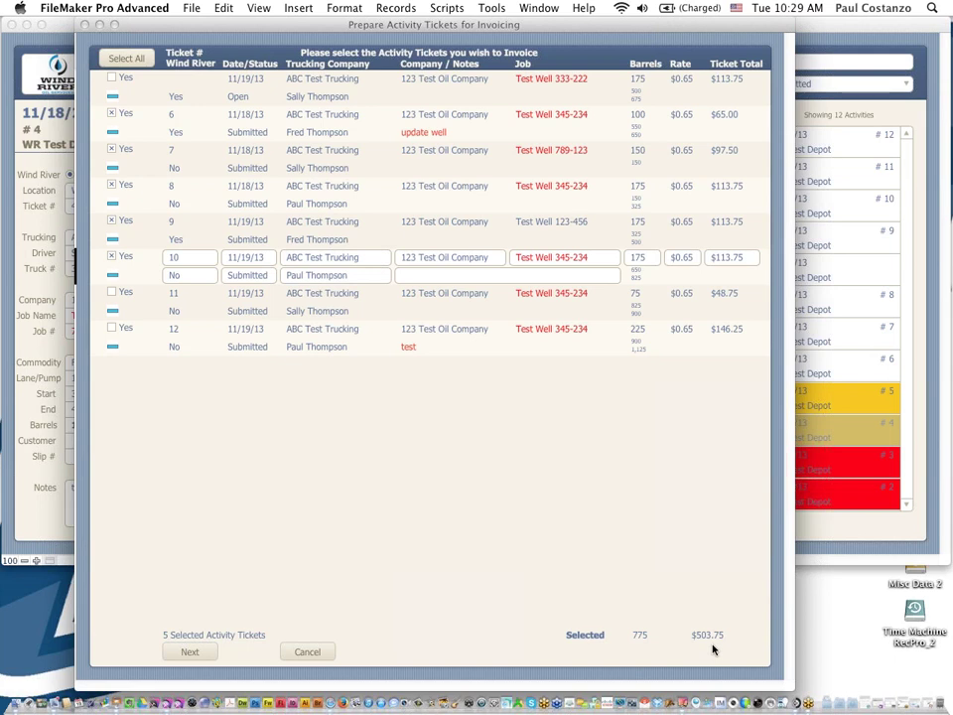
Change ticket 10's rate to $0.85
{"action": "left_click", "coordinate": [689, 258]}
{"action": "key", "text": "BackSpace"}
{"action": "key", "text": "BackSpace"}
{"action": "type", "text": "85"}
{"action": "left_click", "coordinate": [673, 274]}
Check the driver's signature, then advance to the date-grouped summary totalling 1,250 barrels
{"action": "left_click", "coordinate": [343, 280]}
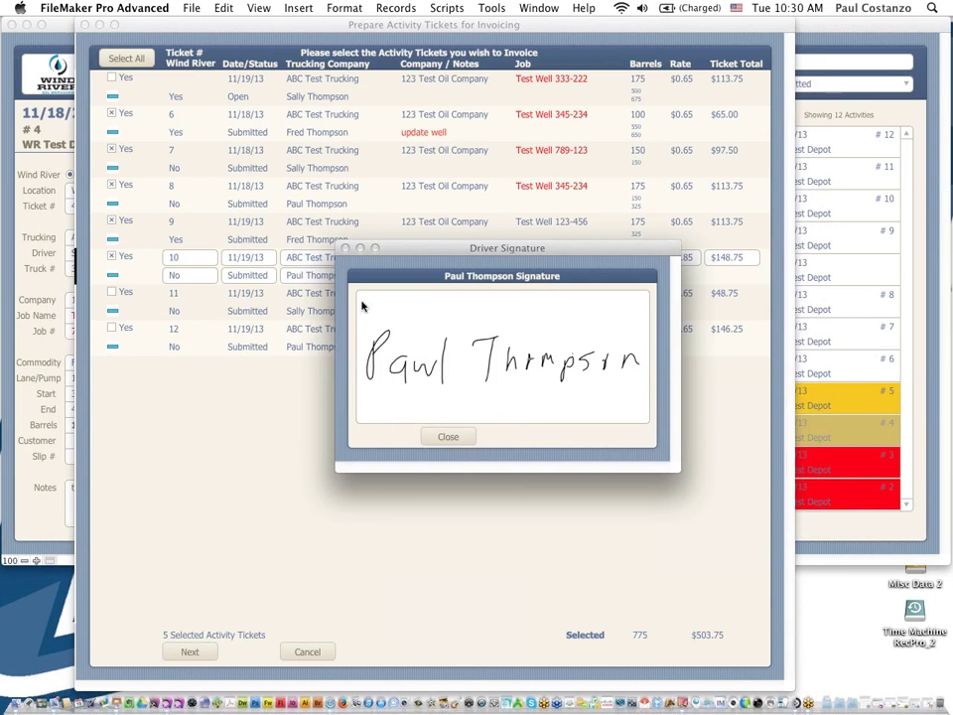
{"action": "left_click", "coordinate": [450, 438]}
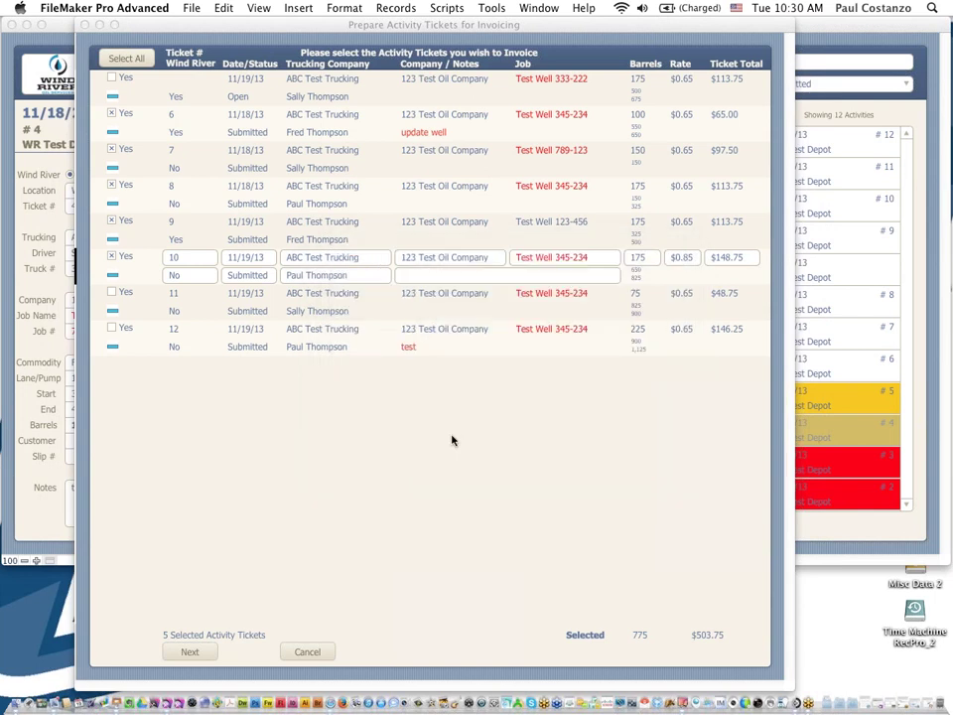
{"action": "left_click", "coordinate": [191, 652]}
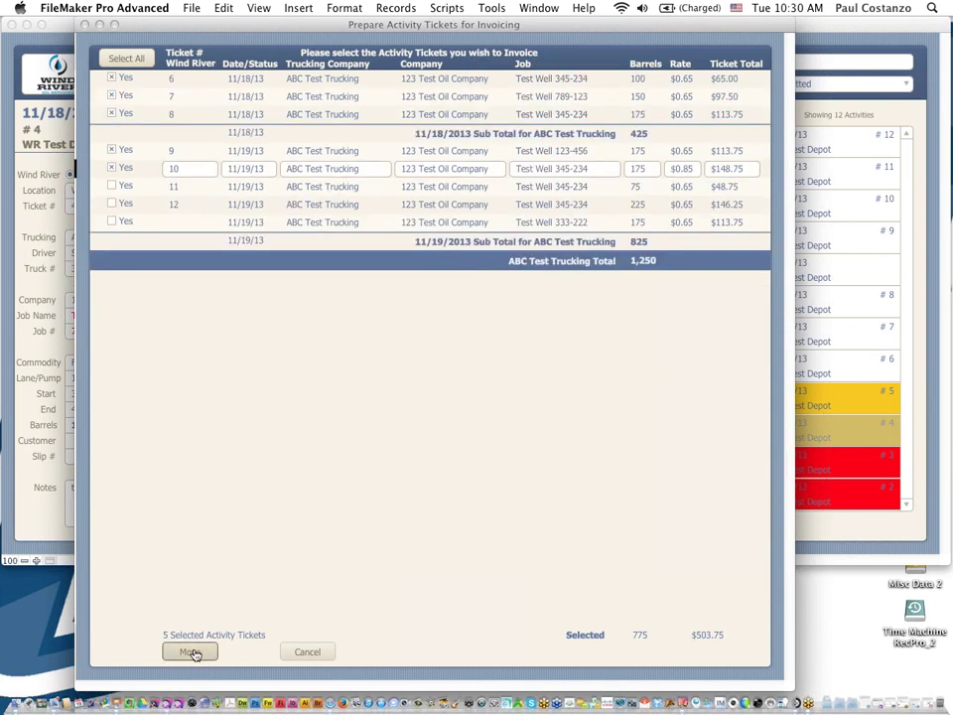
Cancel invoicing preparation and browse tickets #12, #11 and #10, ending on #12
{"action": "left_click", "coordinate": [307, 652]}
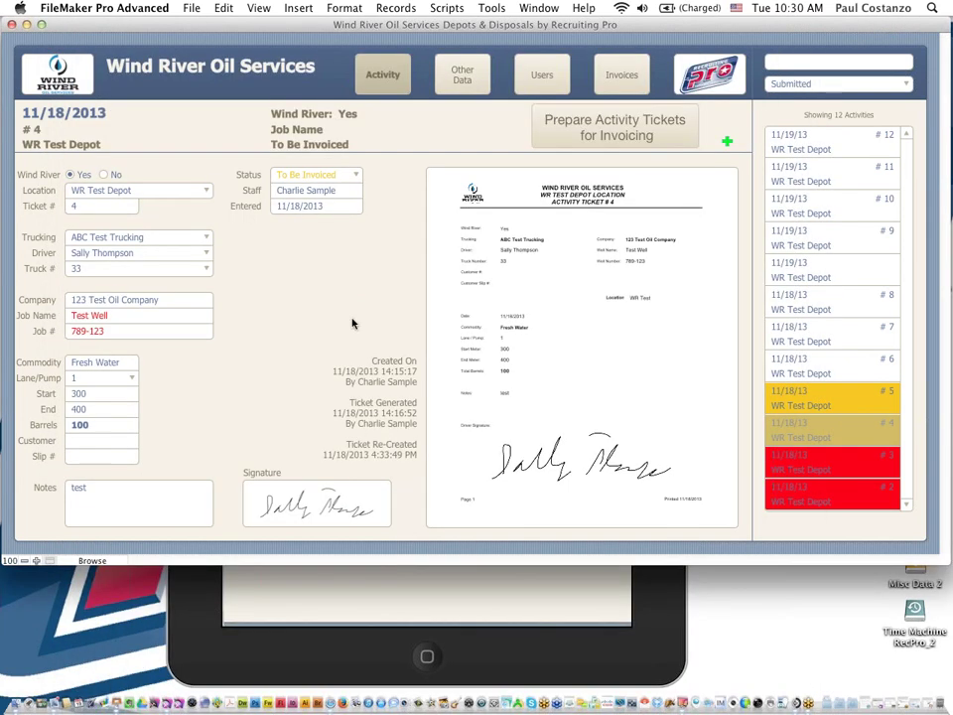
{"action": "left_click", "coordinate": [824, 149]}
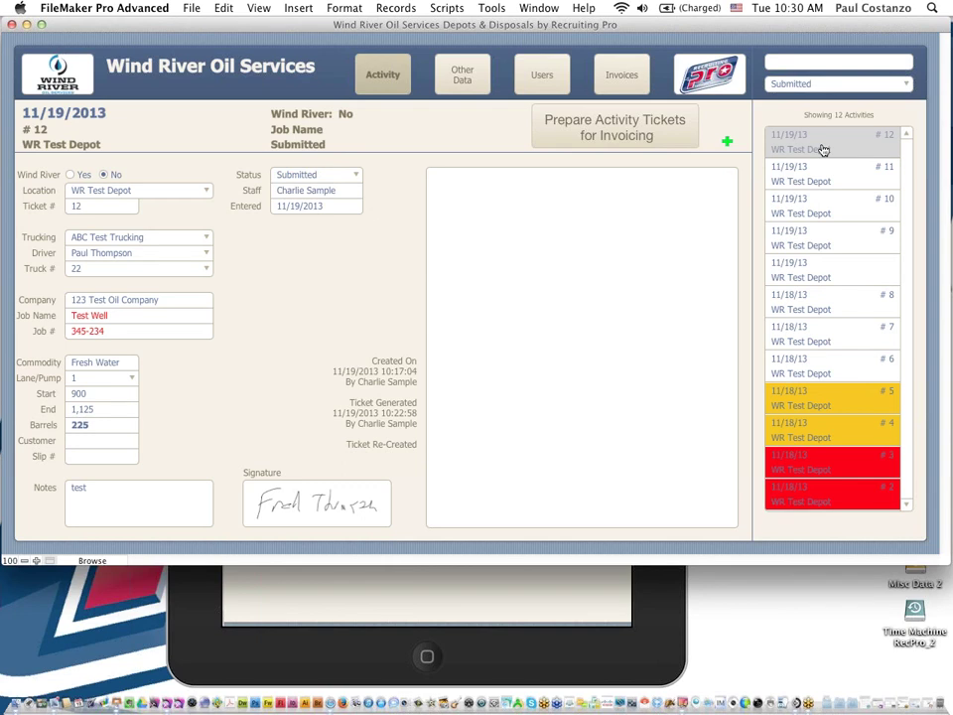
{"action": "left_click", "coordinate": [797, 182]}
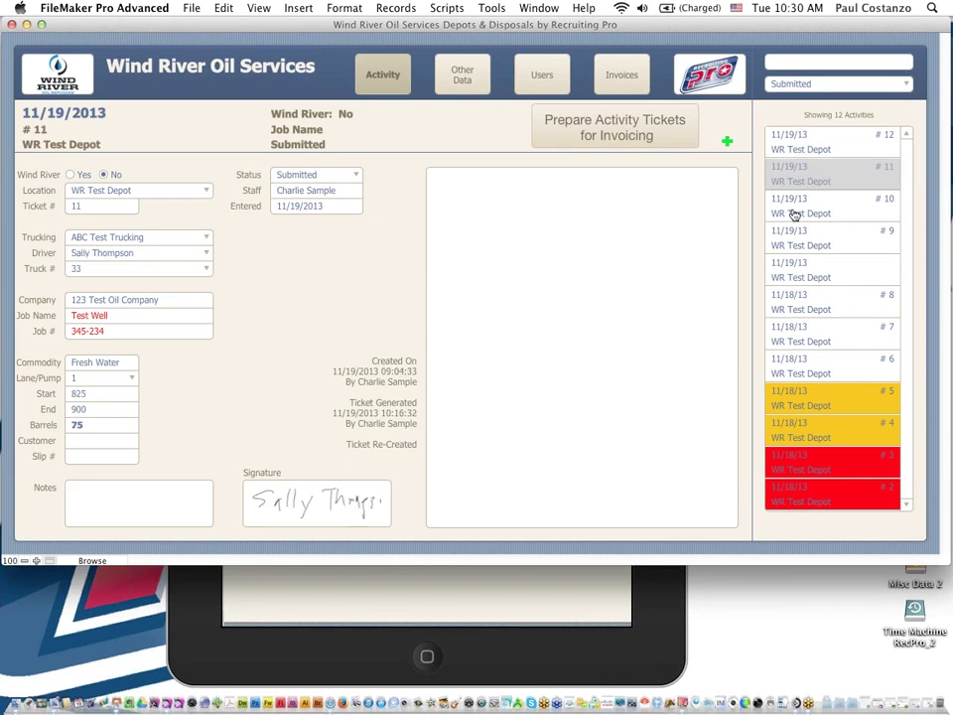
{"action": "left_click", "coordinate": [794, 215]}
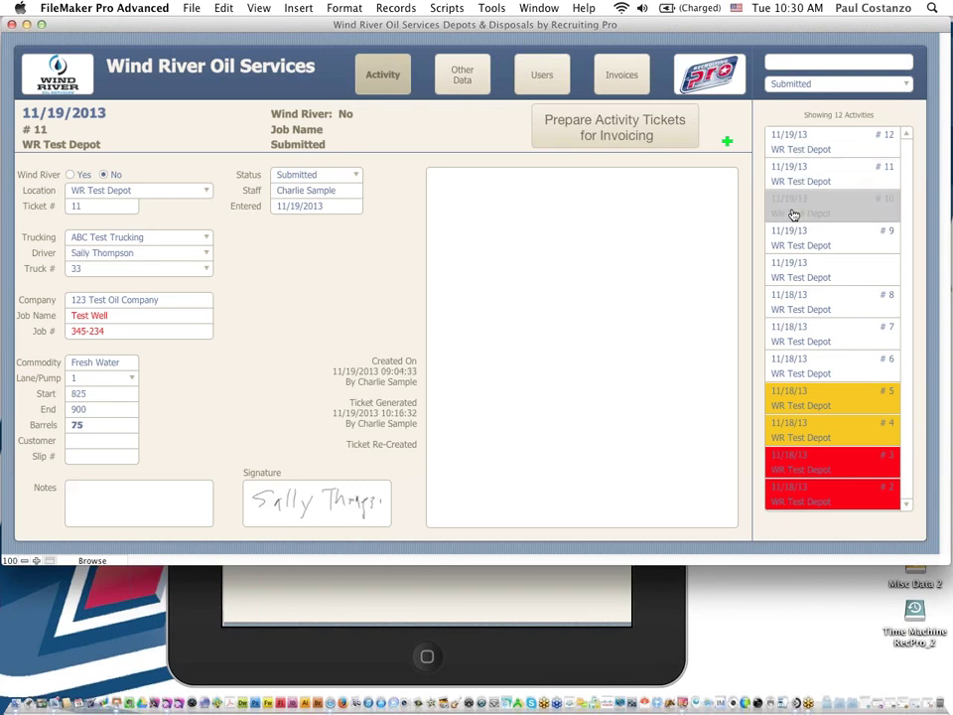
{"action": "left_click", "coordinate": [797, 141]}
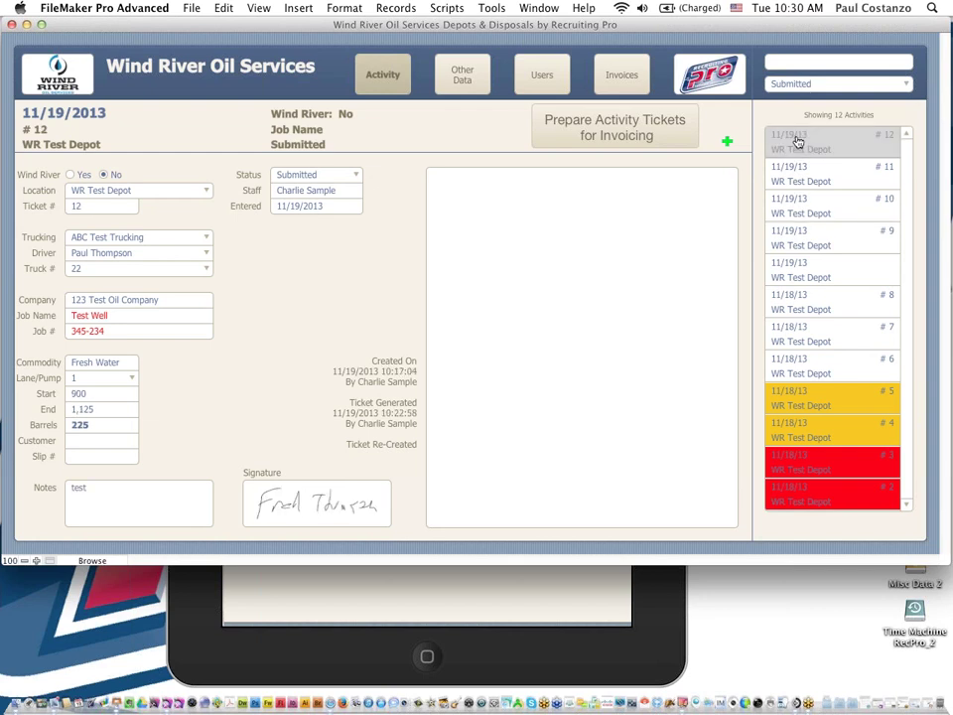
Run the Re-Create Ticket PDF's for Activity script to rebuild all 12 ticket PDFs
{"action": "left_click", "coordinate": [447, 8]}
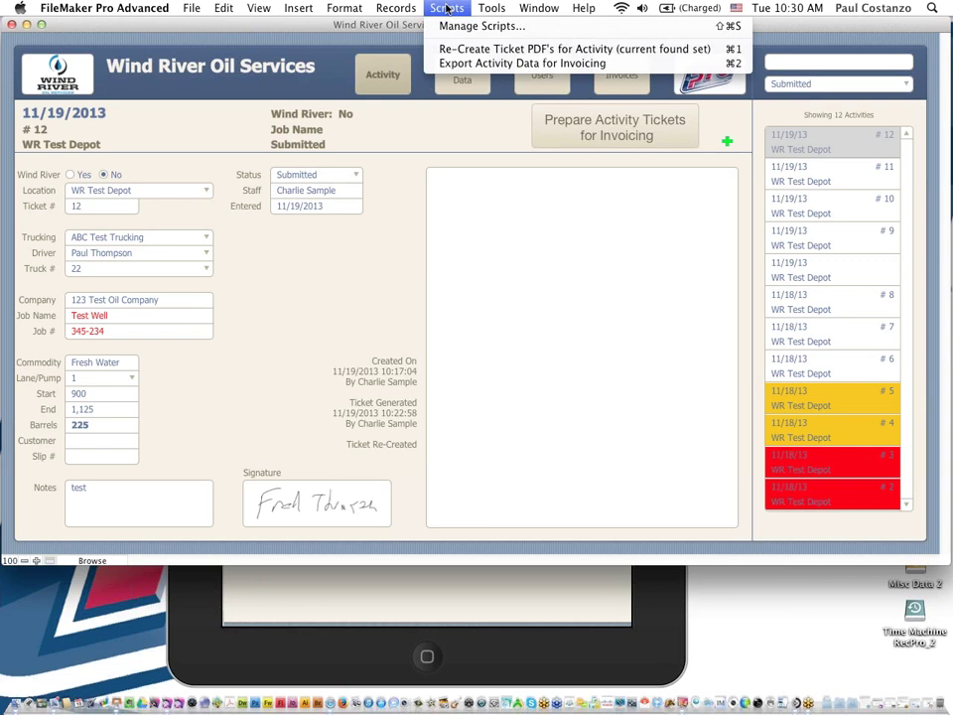
{"action": "left_click", "coordinate": [461, 51]}
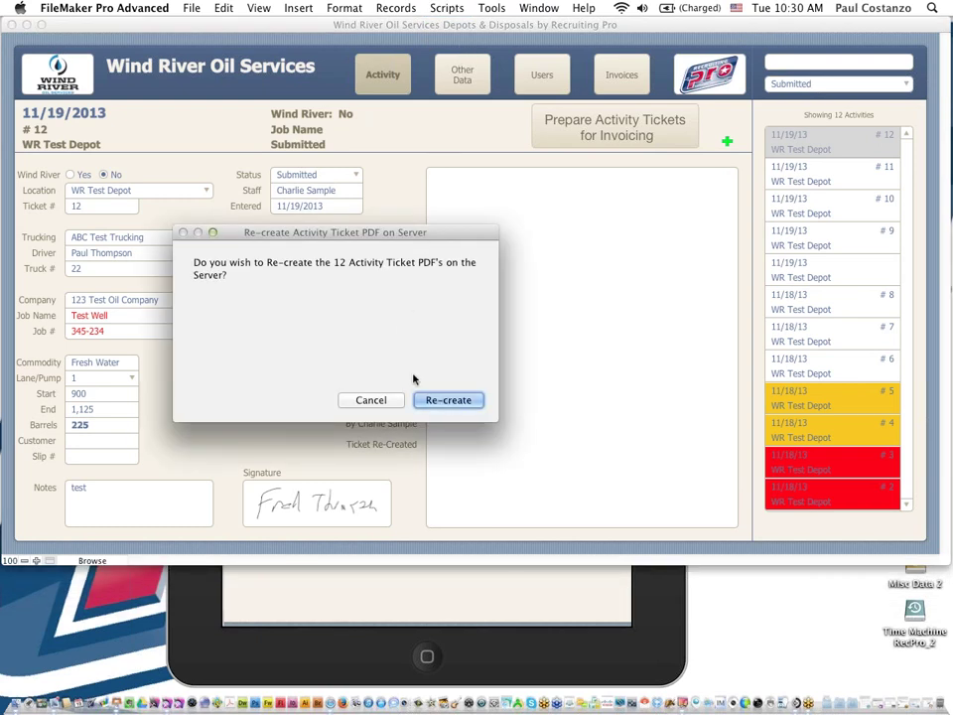
{"action": "left_click", "coordinate": [449, 402]}
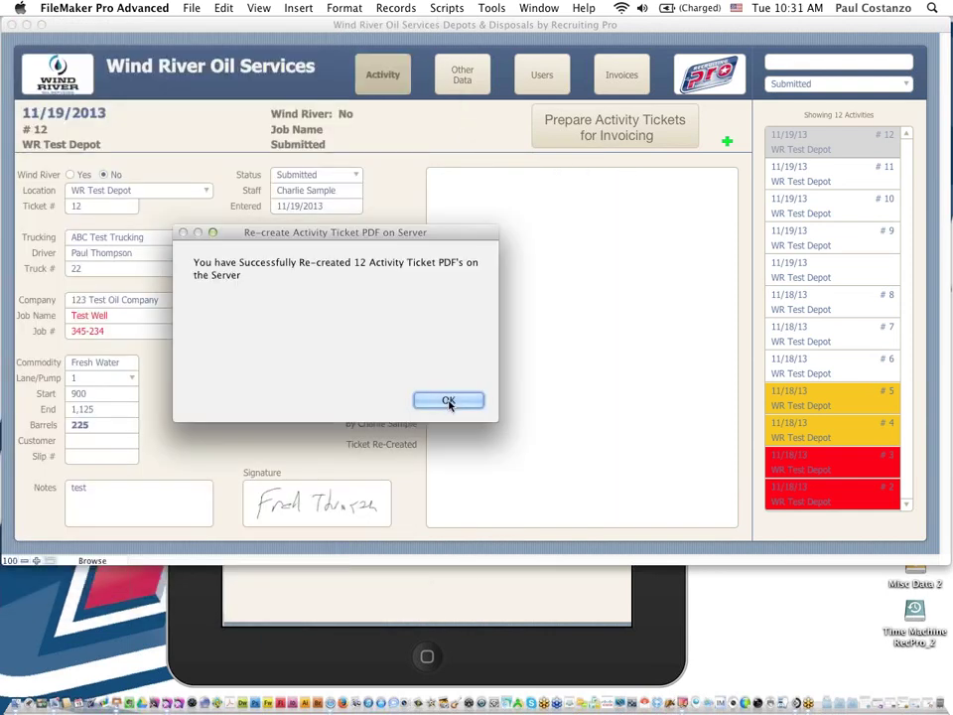
{"action": "left_click", "coordinate": [449, 402]}
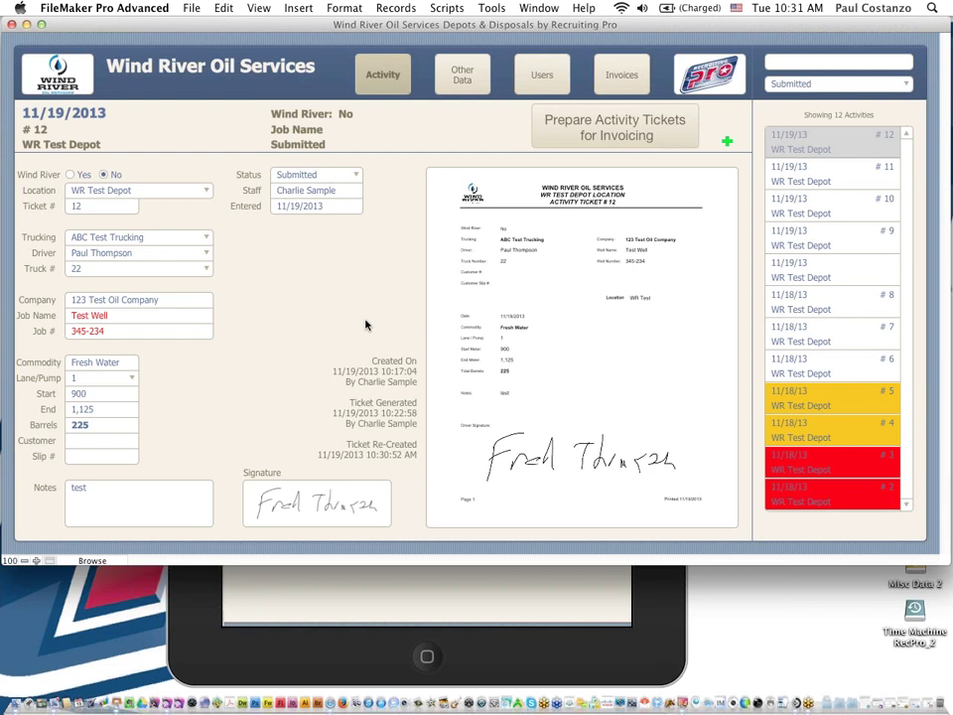
Minimize FileMaker and switch to Mail's _Demo mailbox showing the Wind River Test Depot report
{"action": "left_click", "coordinate": [27, 25]}
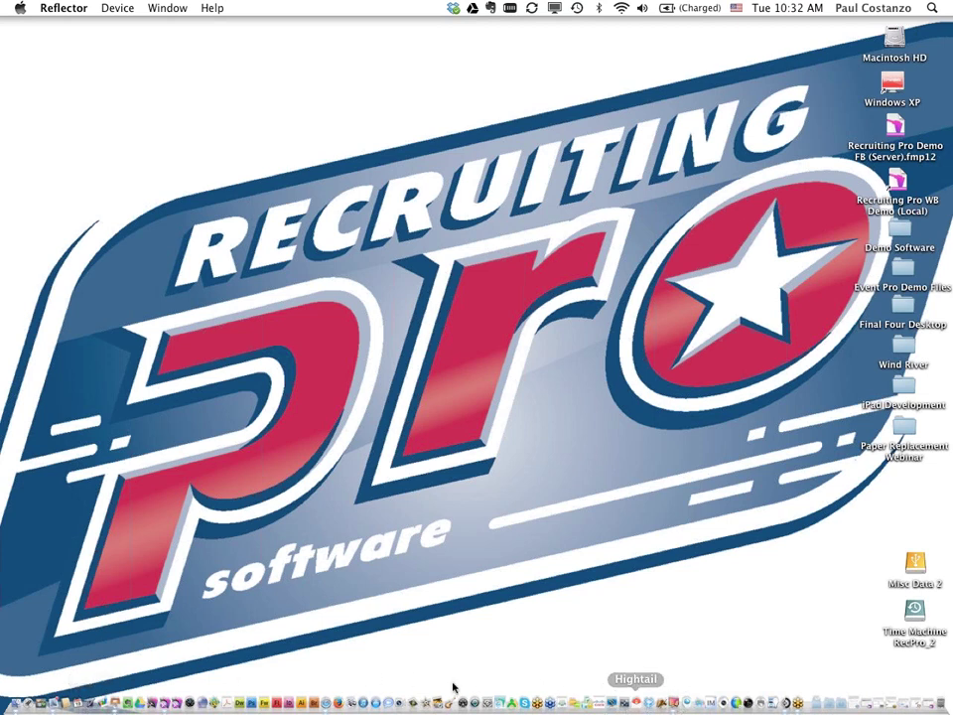
{"action": "left_click", "coordinate": [52, 703]}
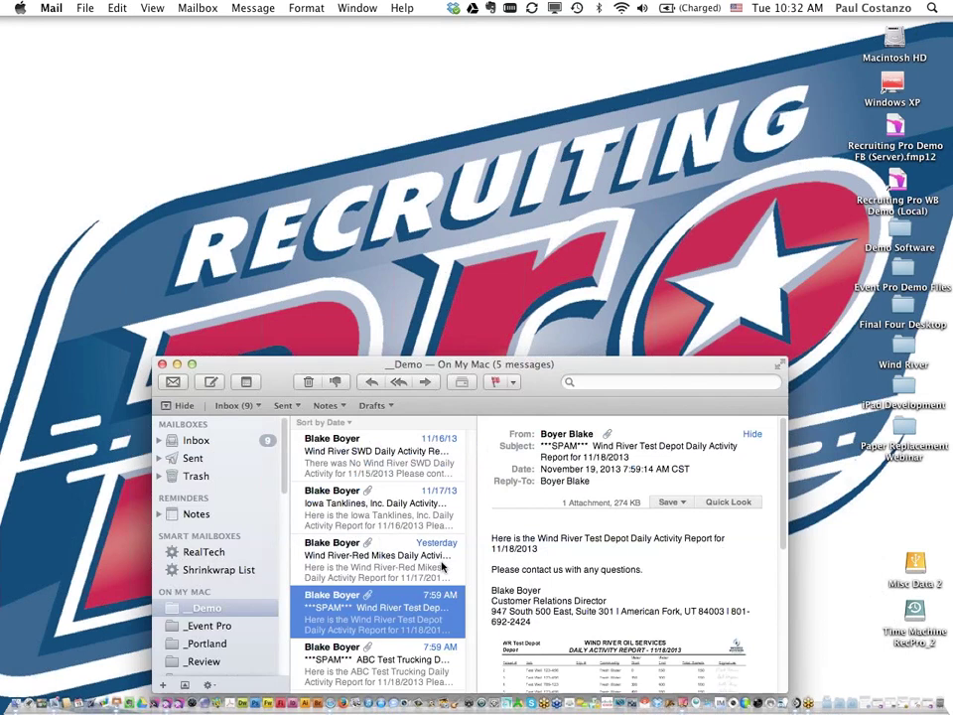
{"action": "double_click", "coordinate": [403, 623]}
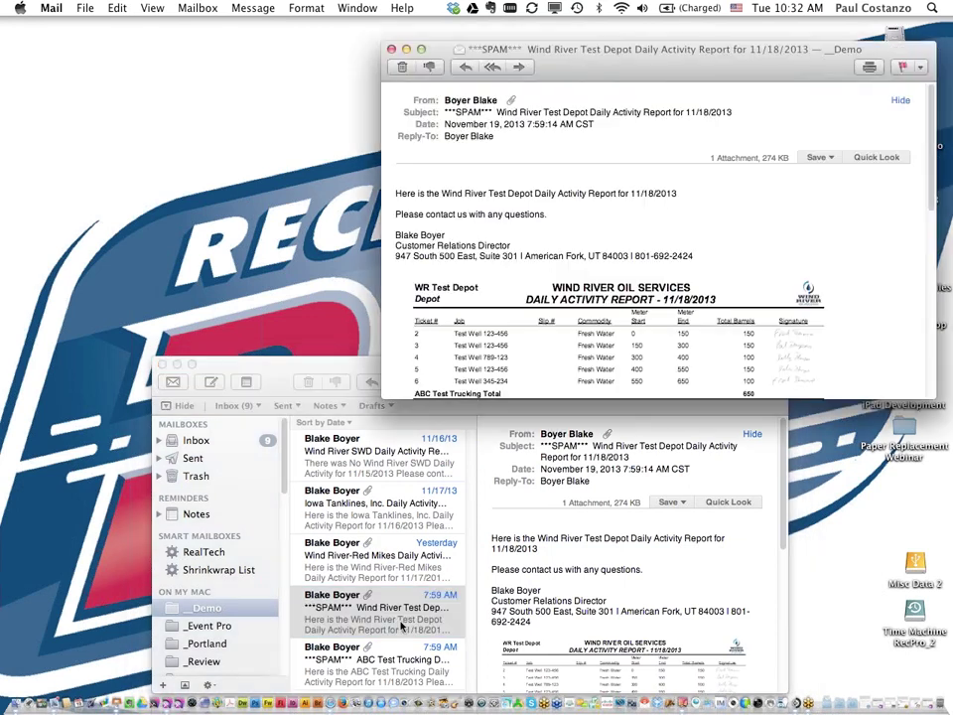
{"action": "left_click_drag", "start_coordinate": [570, 50], "coordinate": [570, 104]}
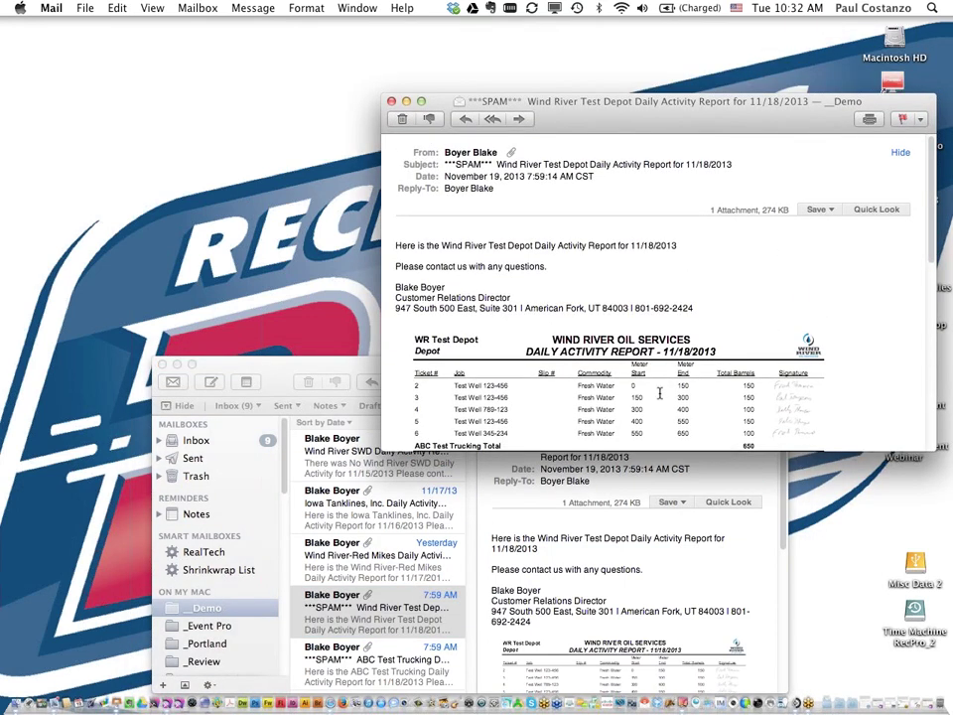
{"action": "left_click", "coordinate": [882, 211]}
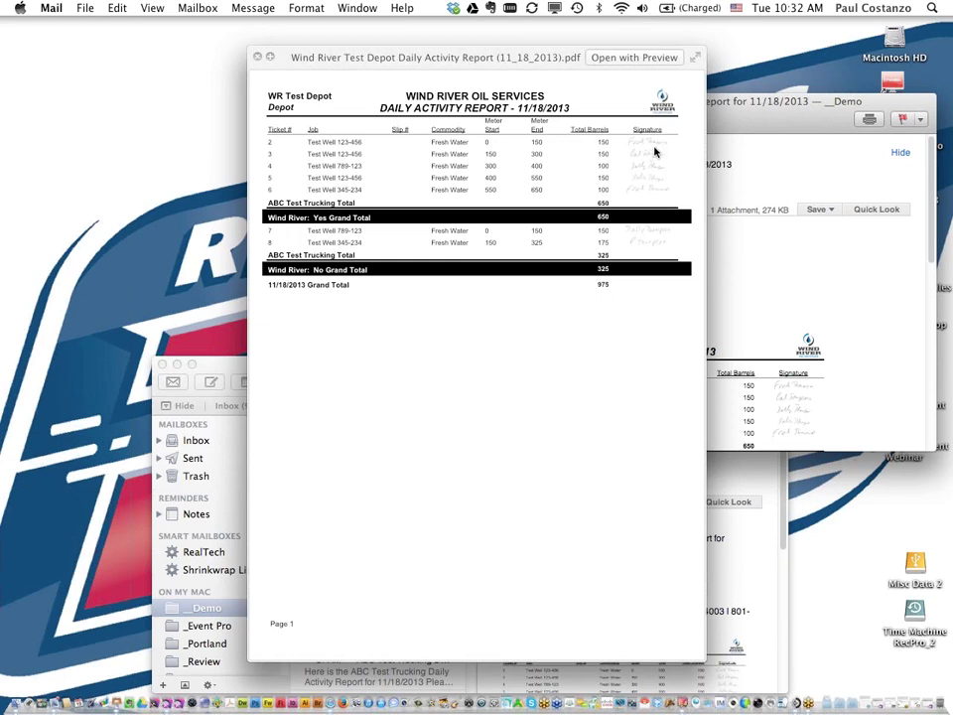
{"action": "left_click", "coordinate": [258, 57]}
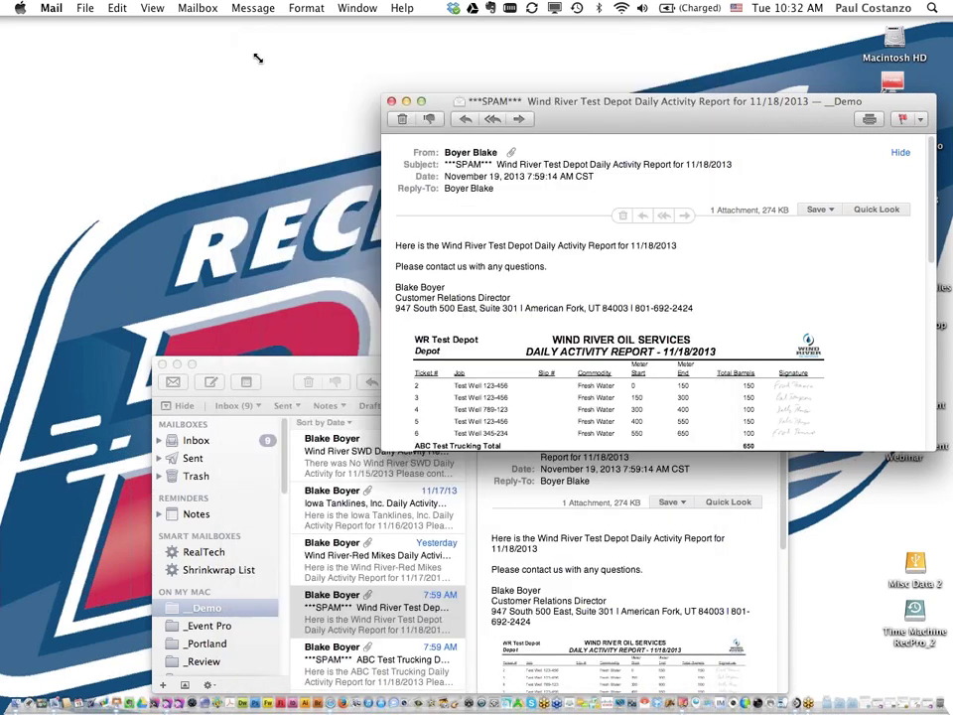
{"action": "left_click", "coordinate": [394, 104]}
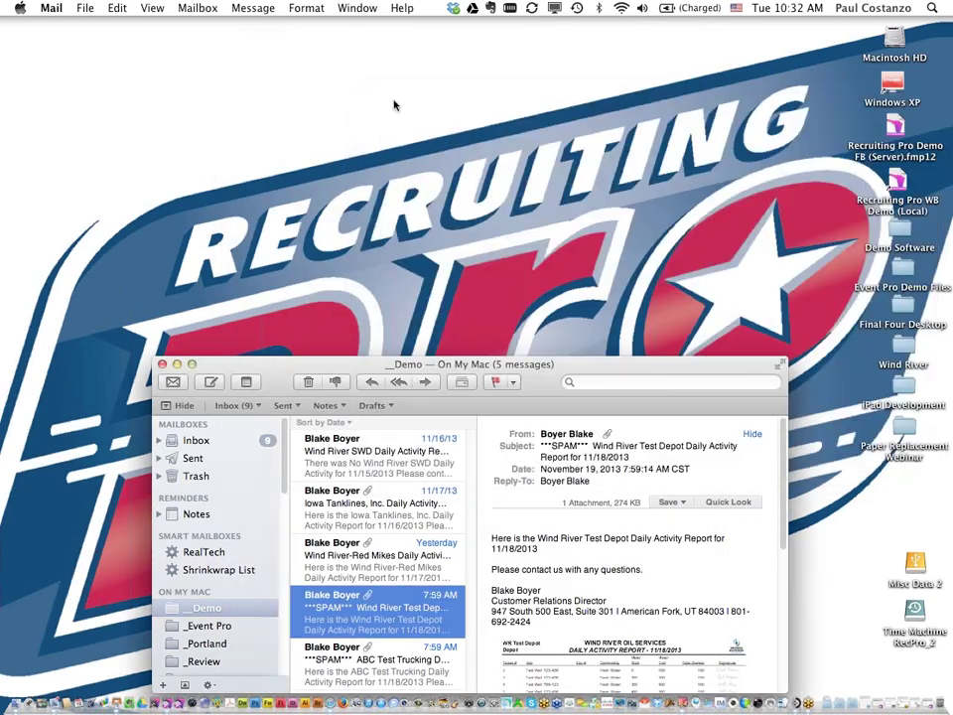
Open the ABC Test Trucking report email, preview its PDF attachment, then close both
{"action": "double_click", "coordinate": [380, 673]}
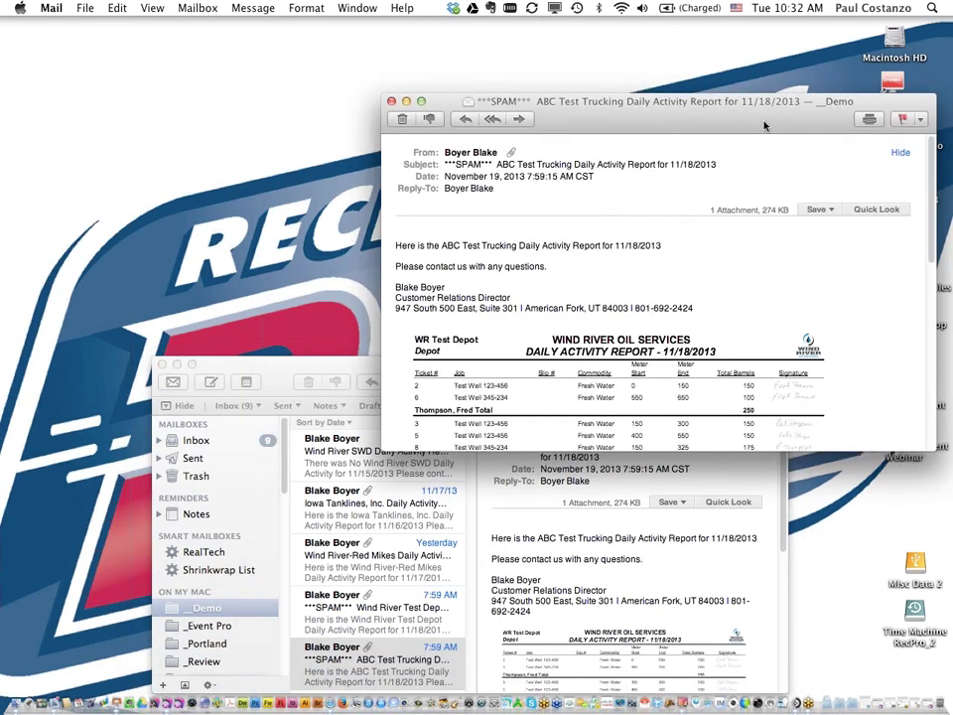
{"action": "left_click_drag", "start_coordinate": [764, 124], "coordinate": [646, 83]}
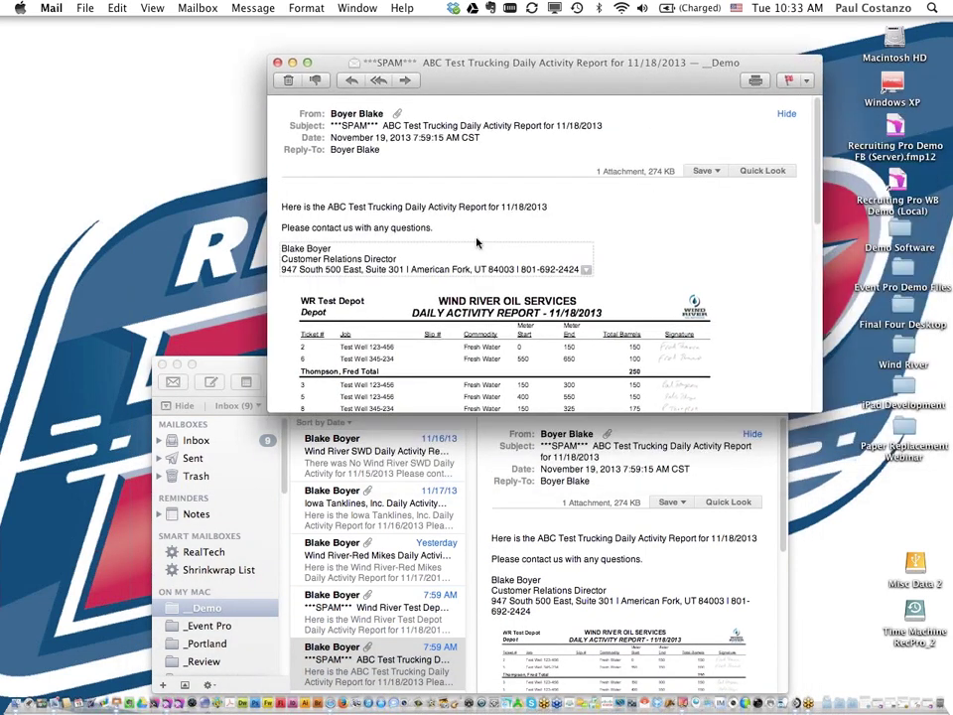
{"action": "left_click", "coordinate": [763, 171]}
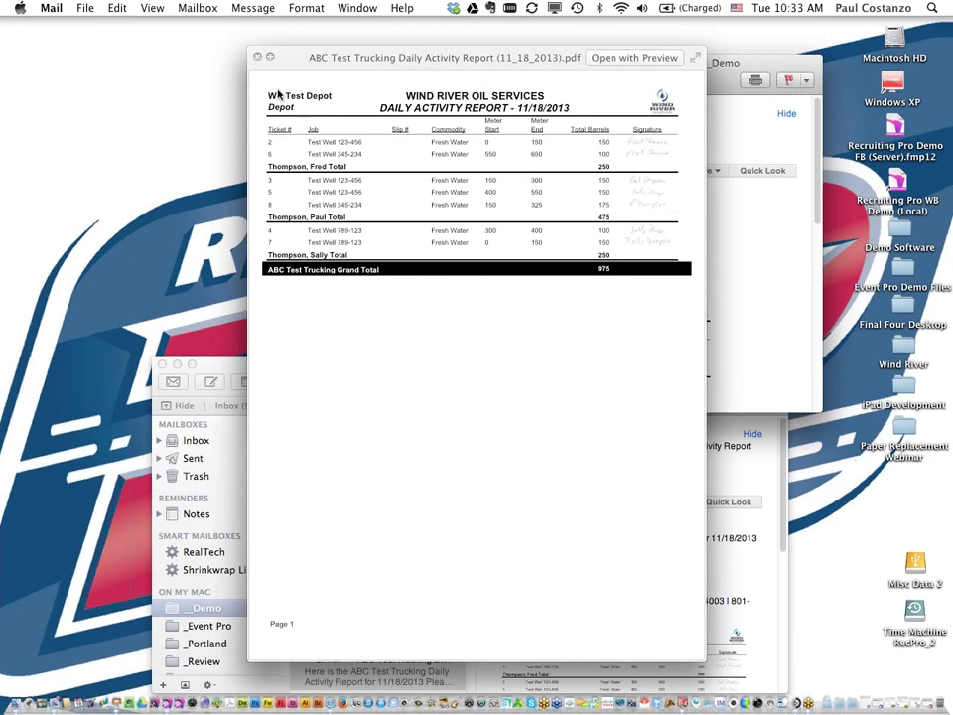
{"action": "left_click", "coordinate": [259, 59]}
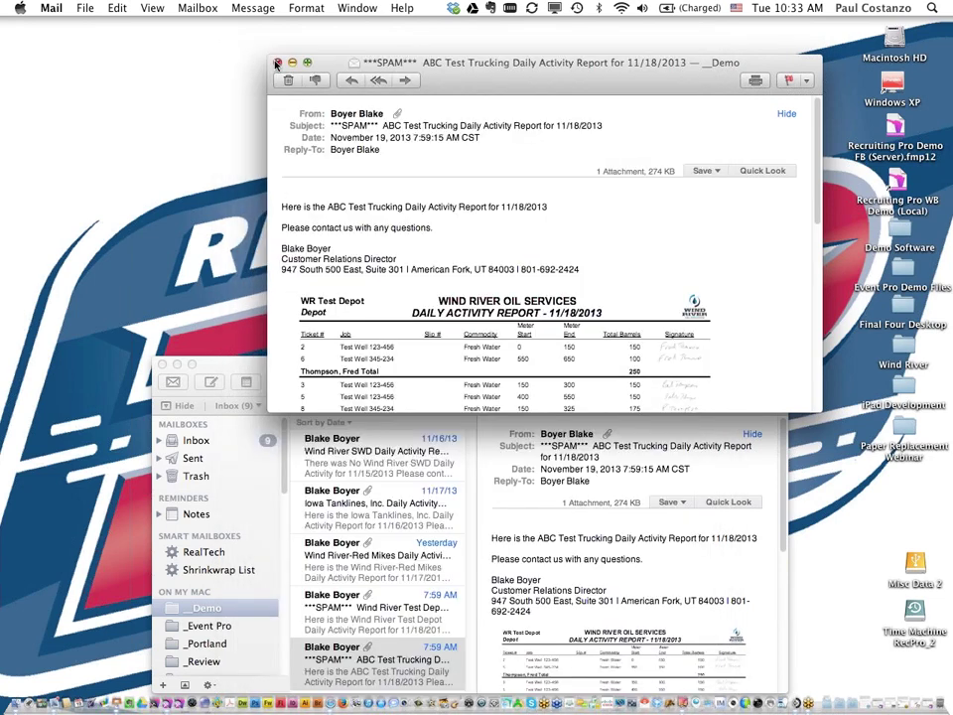
{"action": "left_click", "coordinate": [209, 47]}
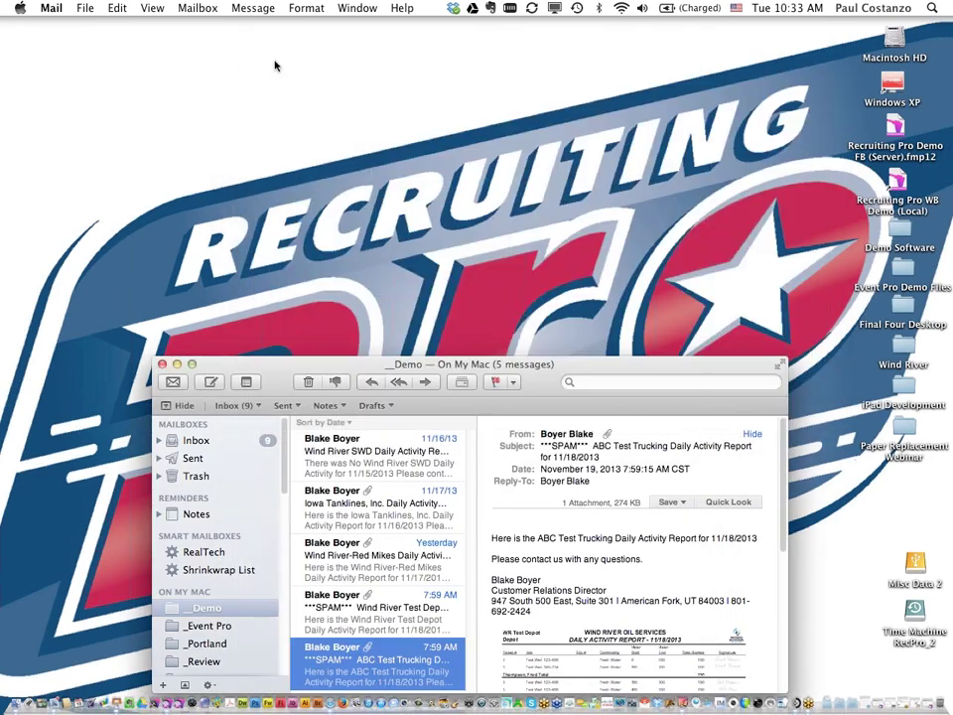
Open the Wind River SWD message in its own window, then close it
{"action": "double_click", "coordinate": [415, 470]}
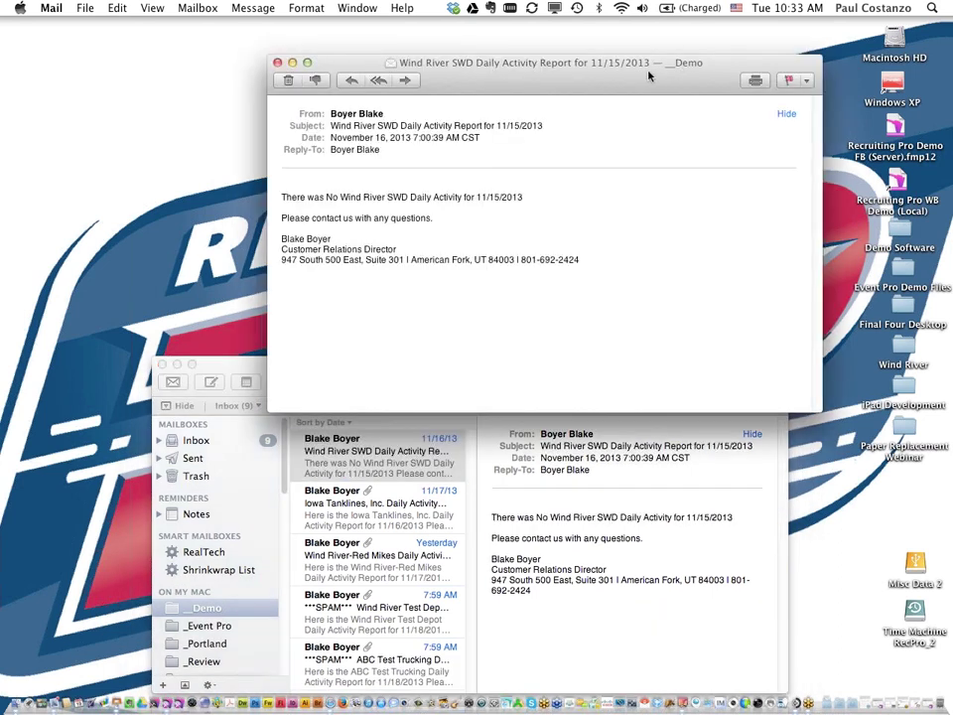
{"action": "left_click_drag", "start_coordinate": [648, 75], "coordinate": [734, 91]}
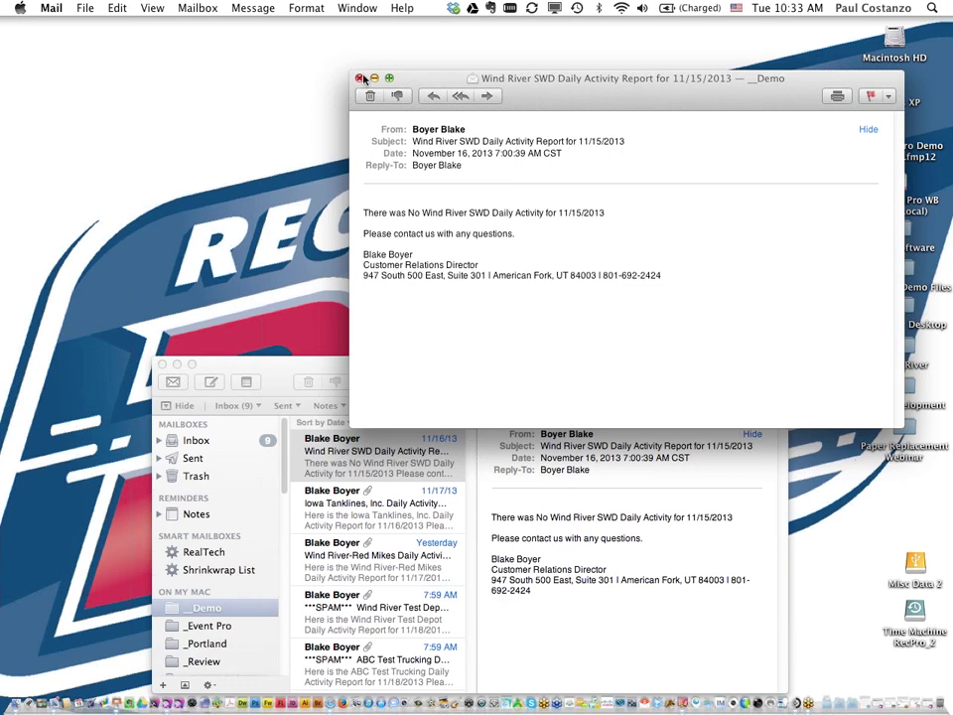
{"action": "left_click", "coordinate": [359, 79]}
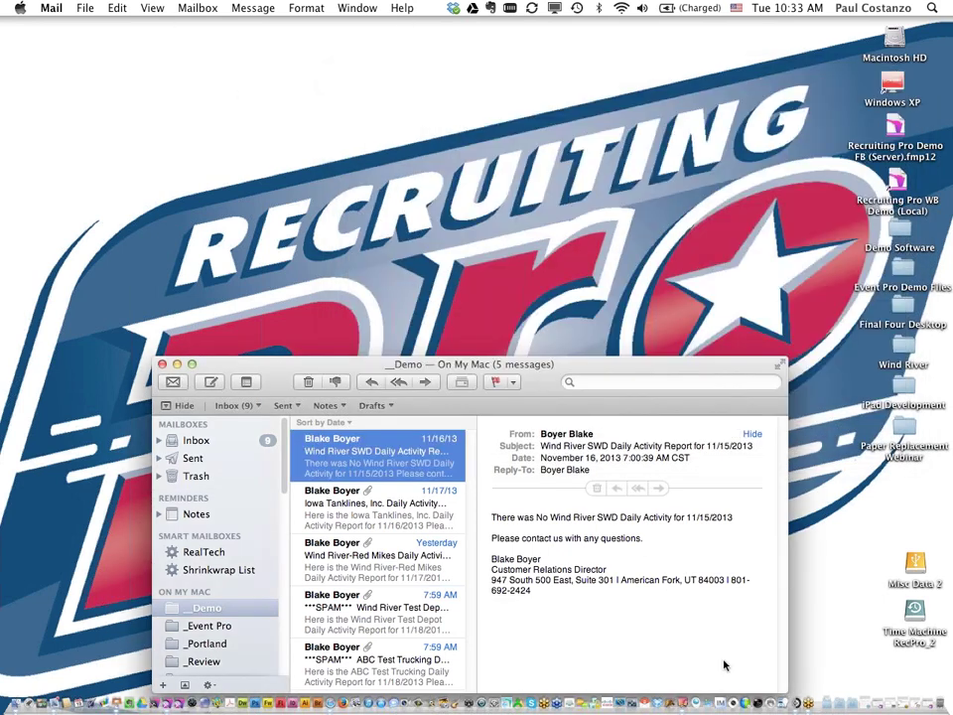
{"action": "right_click", "coordinate": [685, 707]}
{"action": "left_click", "coordinate": [685, 676]}
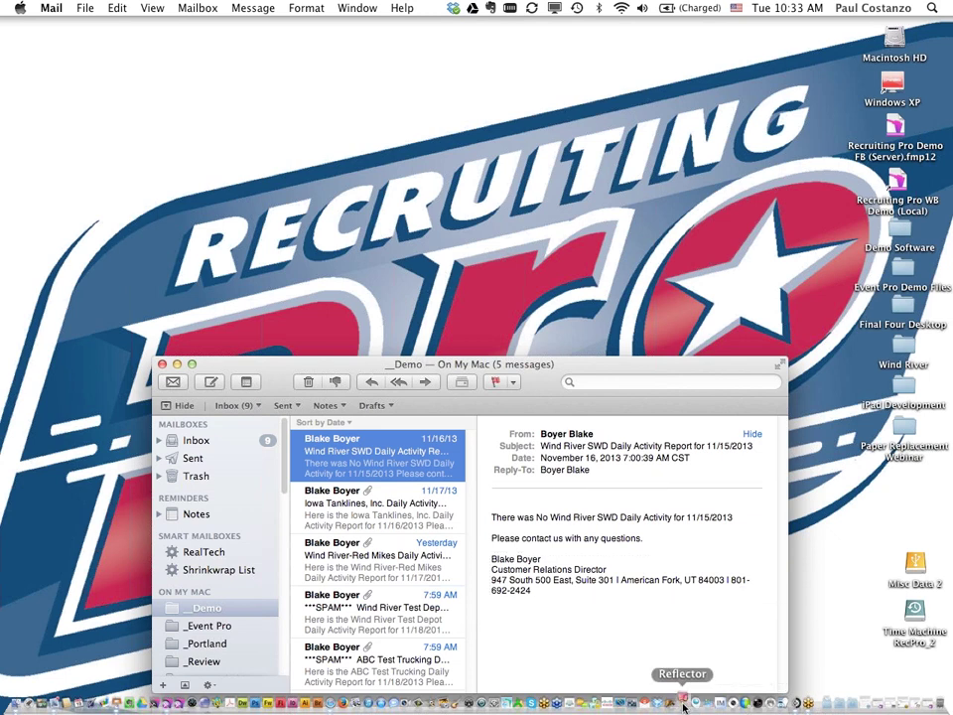
Switch to Reflector and minimize Mail so the mirrored Wind River Depots activity list shows
{"action": "left_click", "coordinate": [683, 705]}
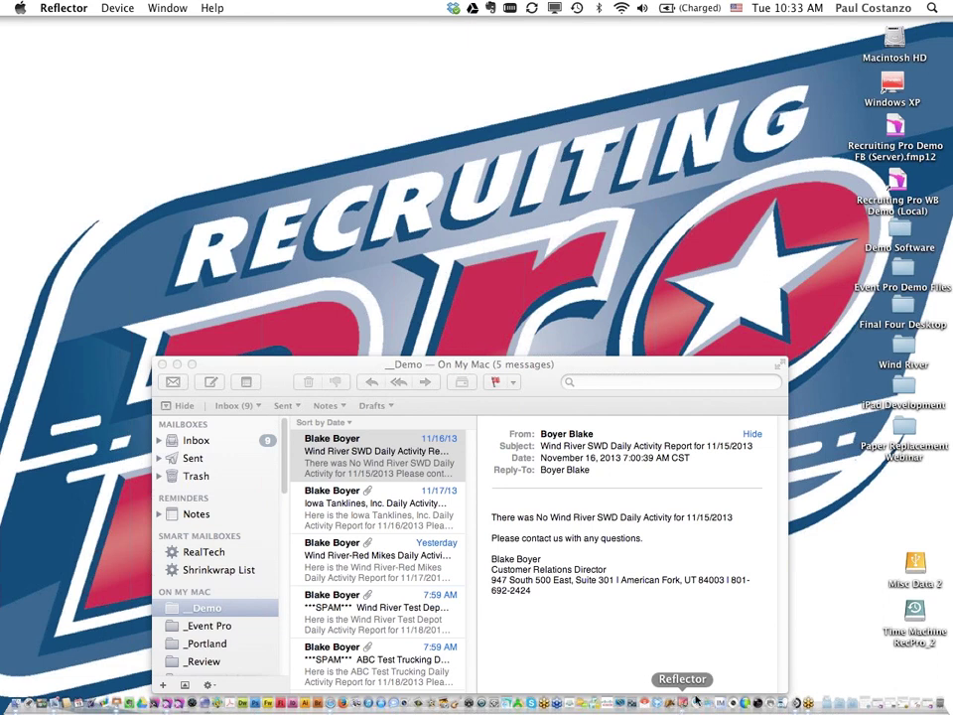
{"action": "left_click", "coordinate": [176, 366]}
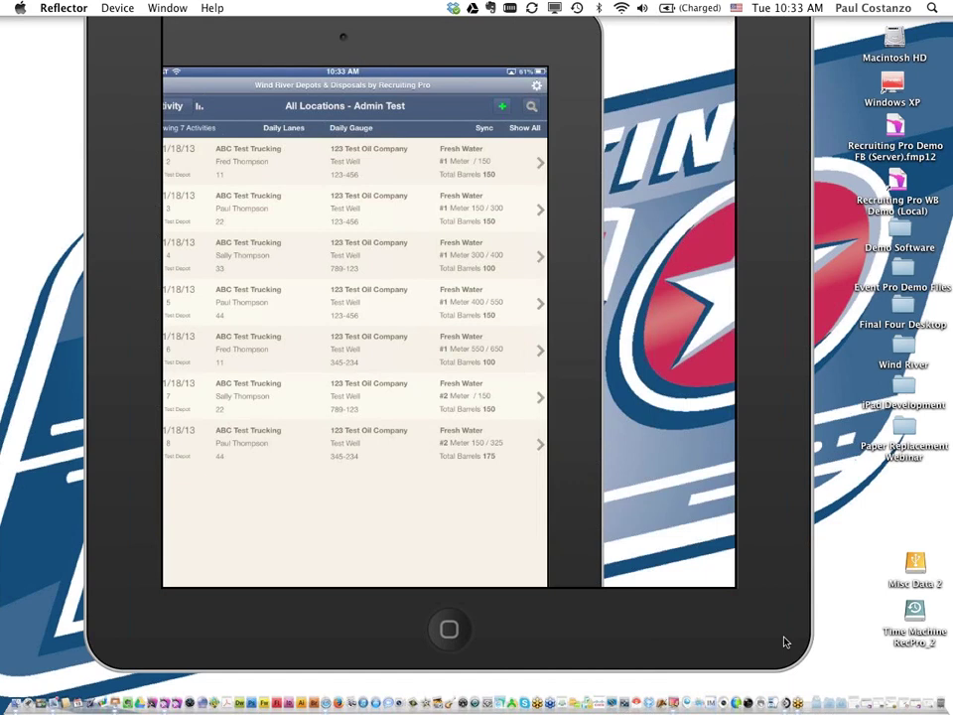
Drag the mirrored iPad window toward the centre of the screen
{"action": "left_click_drag", "start_coordinate": [569, 529], "coordinate": [657, 558]}
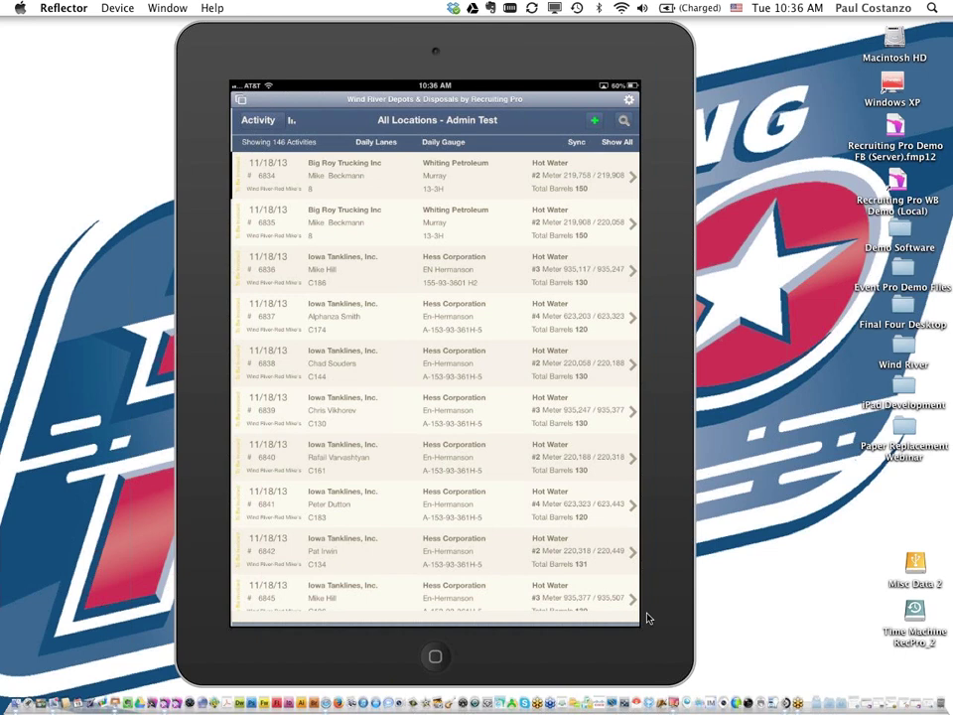
Hide Reflector from its Dock menu, revealing the 102 West Broadway job record
{"action": "right_click", "coordinate": [673, 701]}
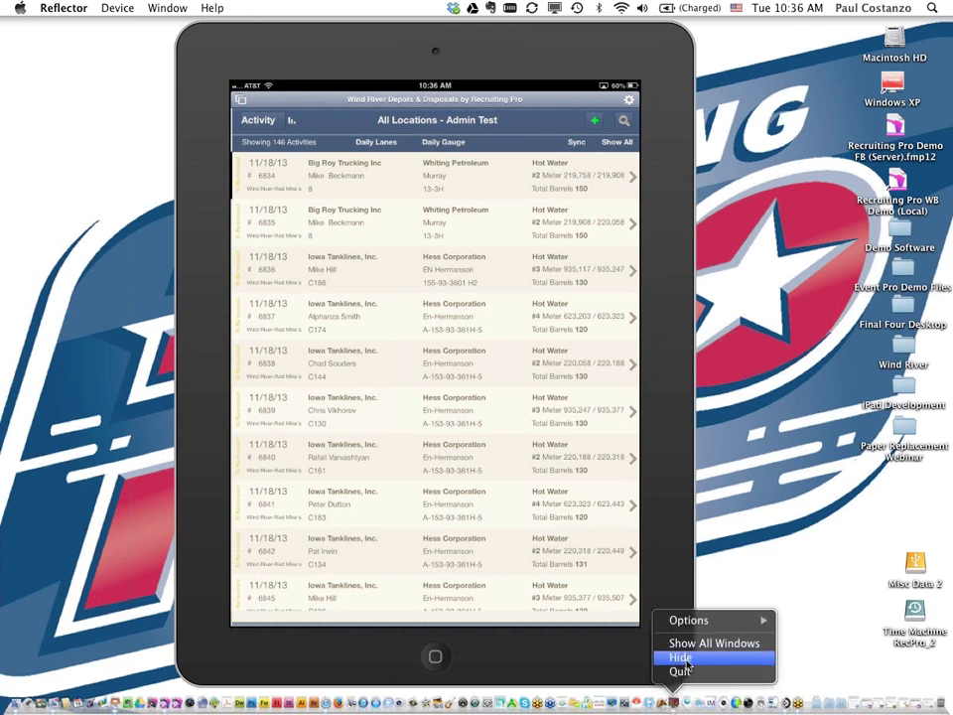
{"action": "left_click", "coordinate": [678, 658]}
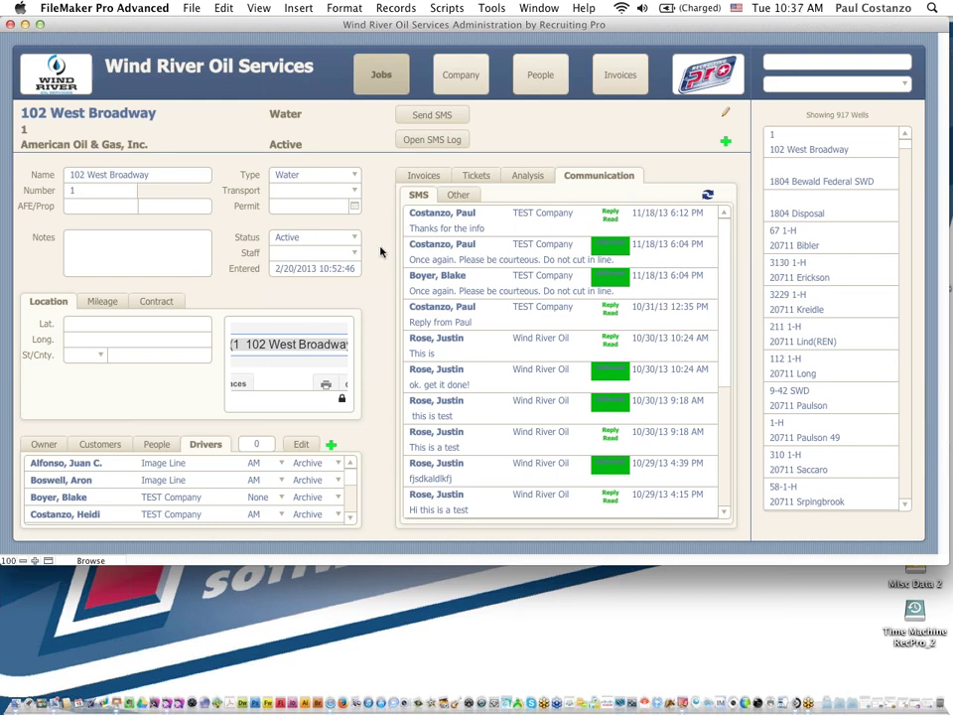
Start linking a new driver to the job and list TEST Company's drivers
{"action": "left_click", "coordinate": [333, 449]}
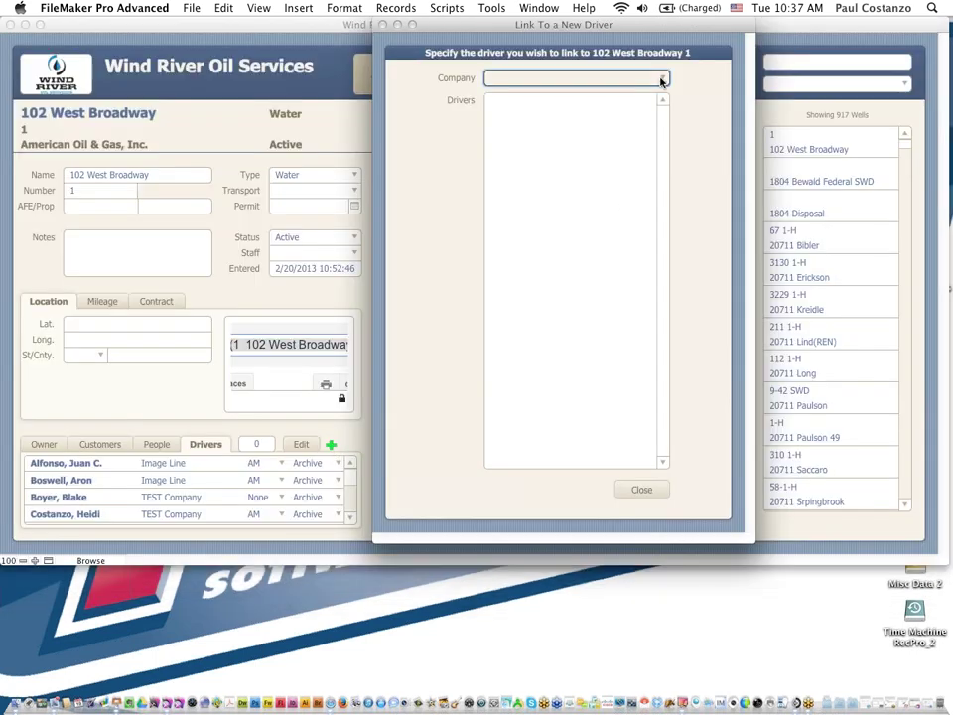
{"action": "left_click", "coordinate": [661, 81]}
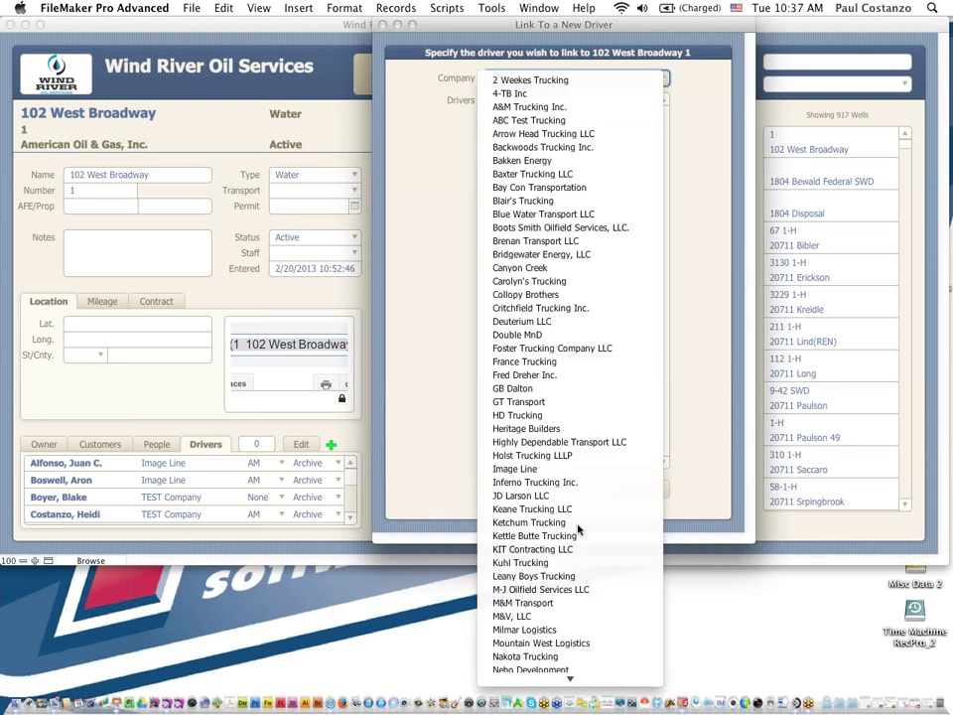
{"action": "mouse_move", "coordinate": [566, 681]}
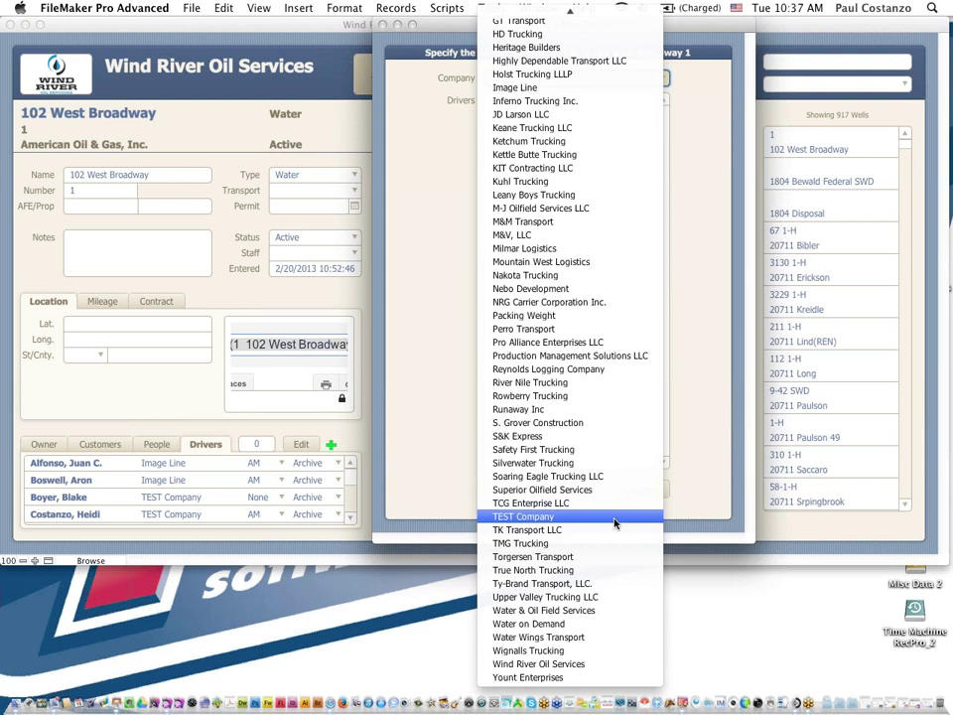
{"action": "left_click", "coordinate": [615, 517]}
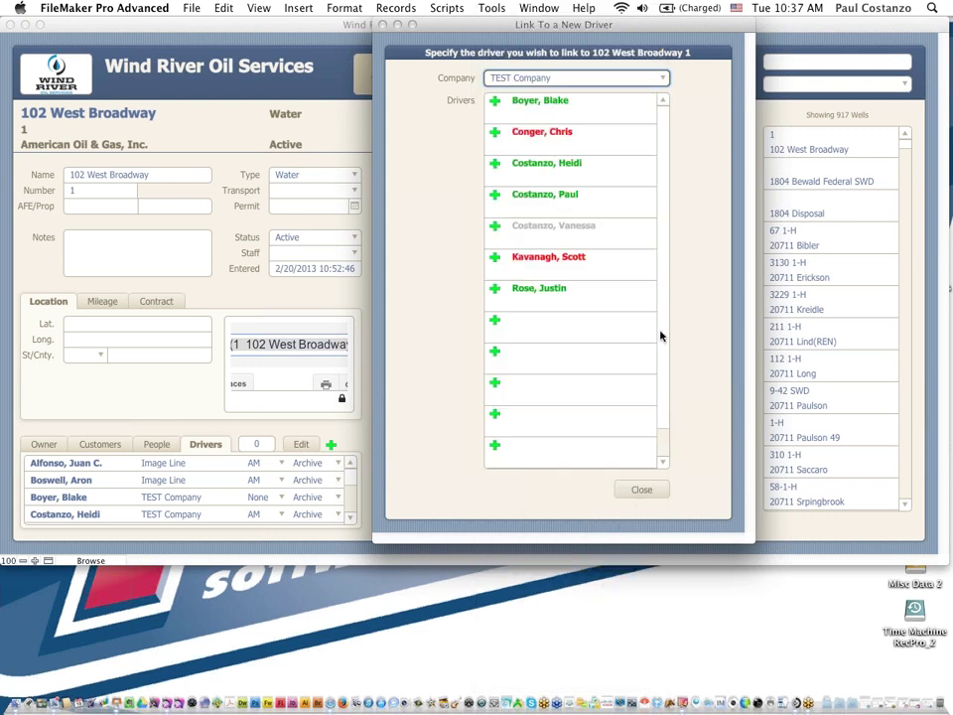
Link two TEST Company drivers to 102 West Broadway 1 as active, then close the window
{"action": "left_click", "coordinate": [495, 103]}
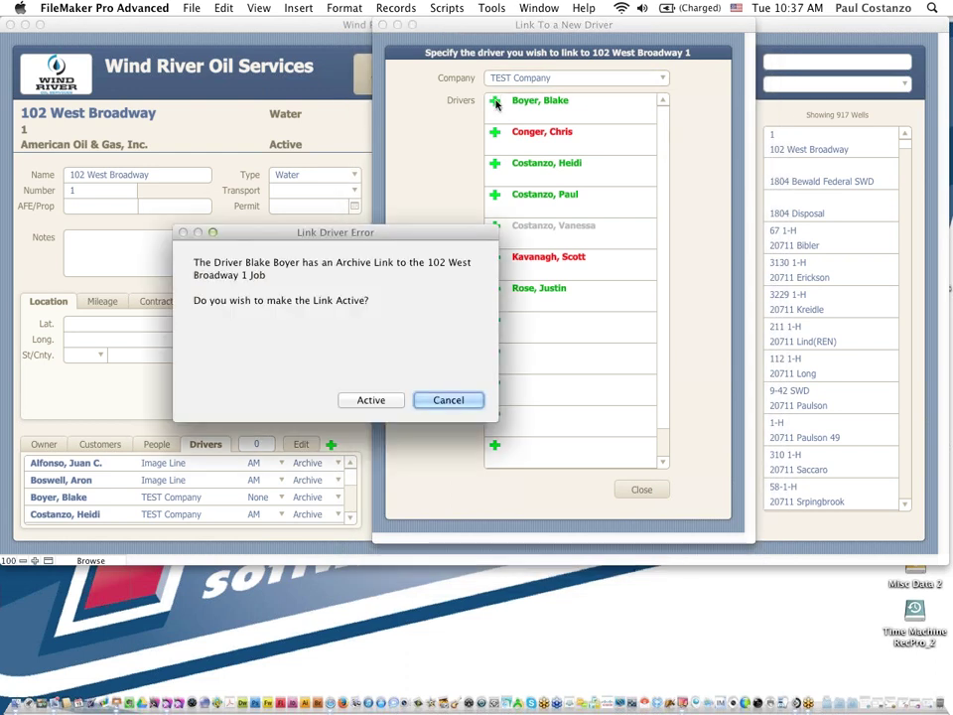
{"action": "left_click", "coordinate": [371, 399]}
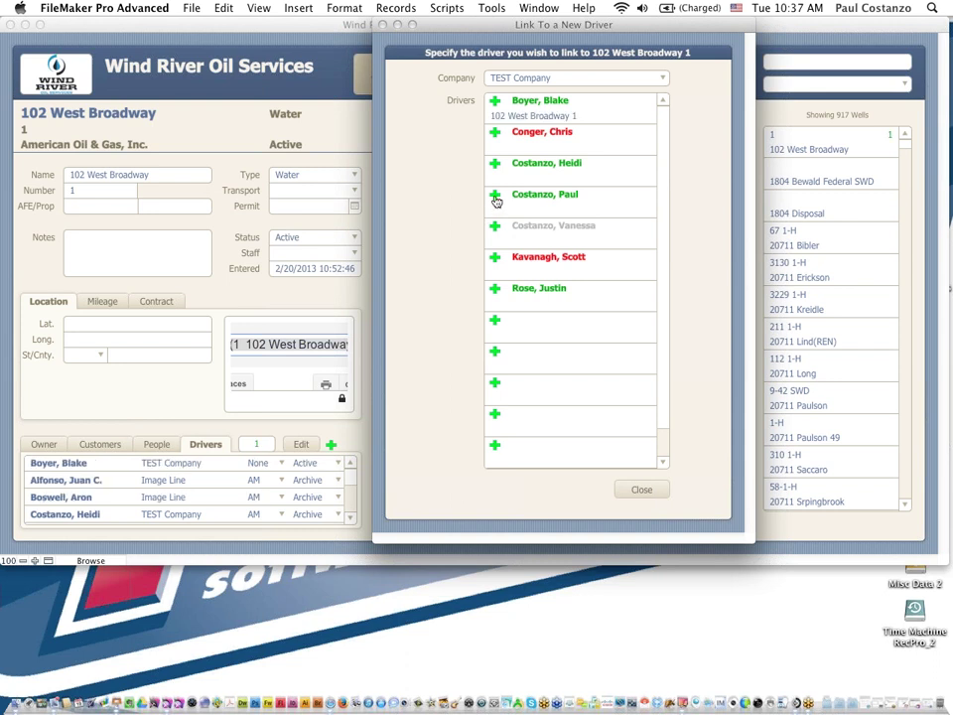
{"action": "left_click", "coordinate": [496, 199]}
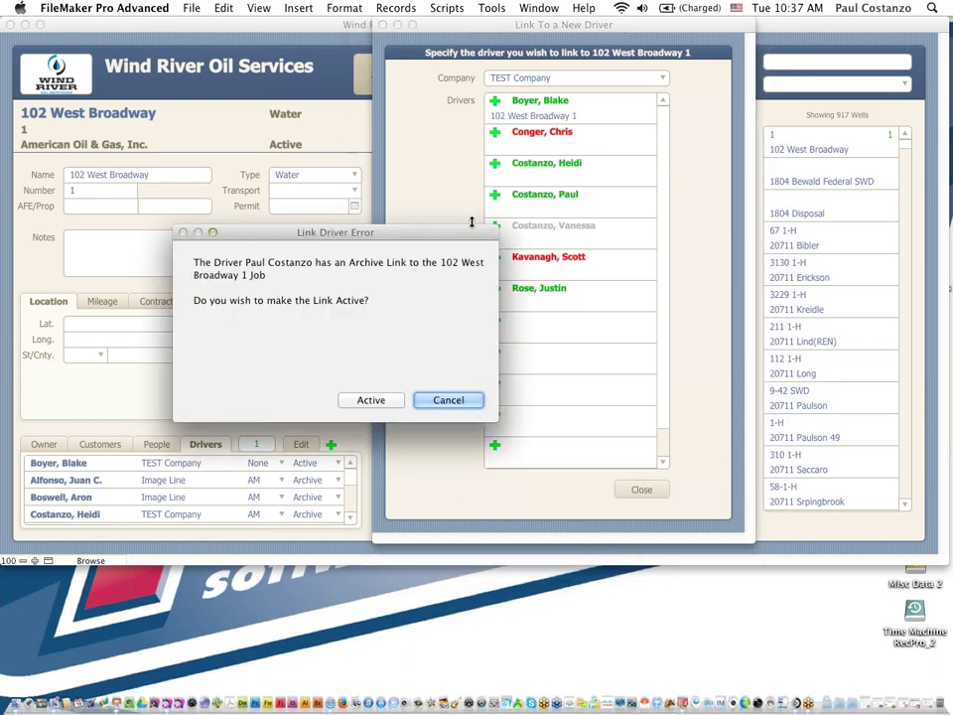
{"action": "left_click", "coordinate": [372, 400]}
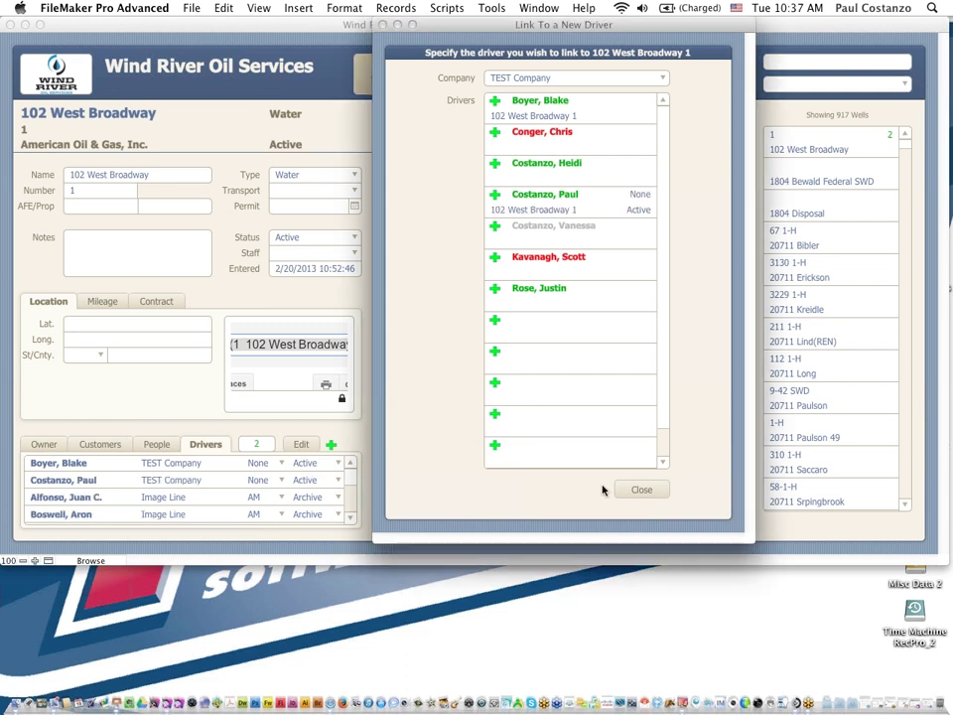
{"action": "left_click", "coordinate": [644, 497]}
{"action": "left_click", "coordinate": [642, 495]}
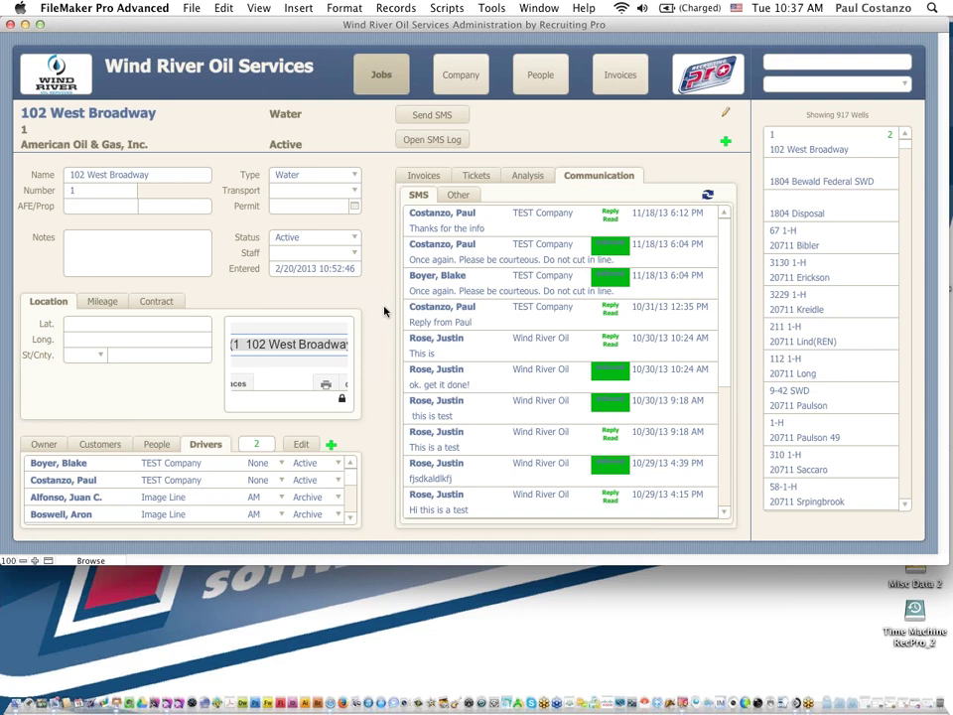
Send 'Directions to Marcia Pit from Bull Moose' by SMS to active water drivers on AM, PM and no shift
{"action": "left_click", "coordinate": [443, 117]}
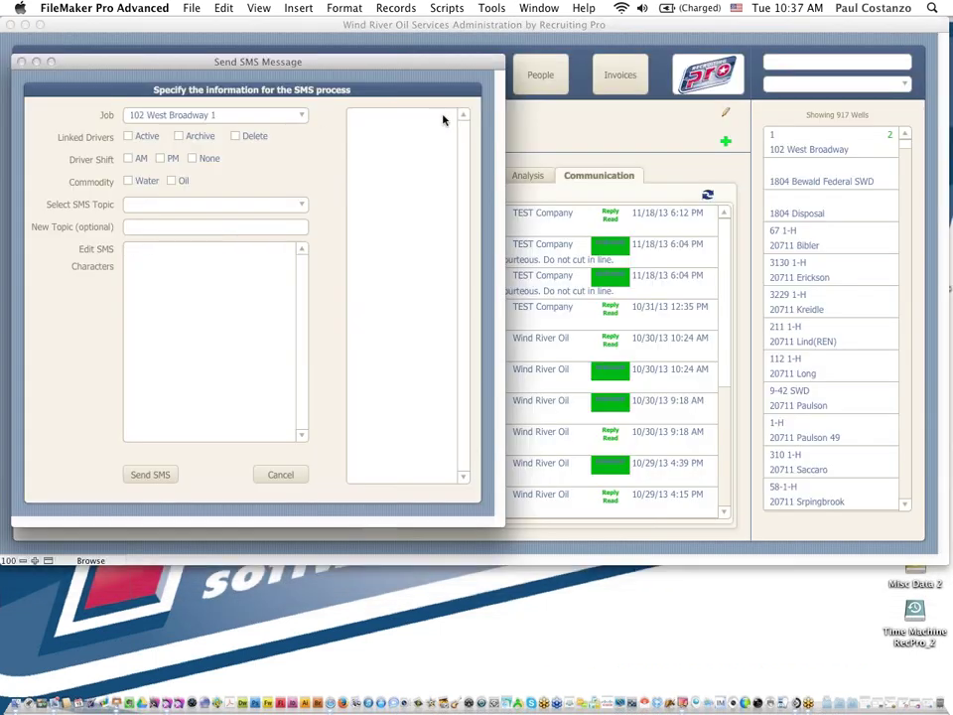
{"action": "left_click", "coordinate": [128, 136]}
{"action": "left_click", "coordinate": [128, 159]}
{"action": "left_click", "coordinate": [160, 159]}
{"action": "left_click", "coordinate": [192, 159]}
{"action": "left_click", "coordinate": [128, 180]}
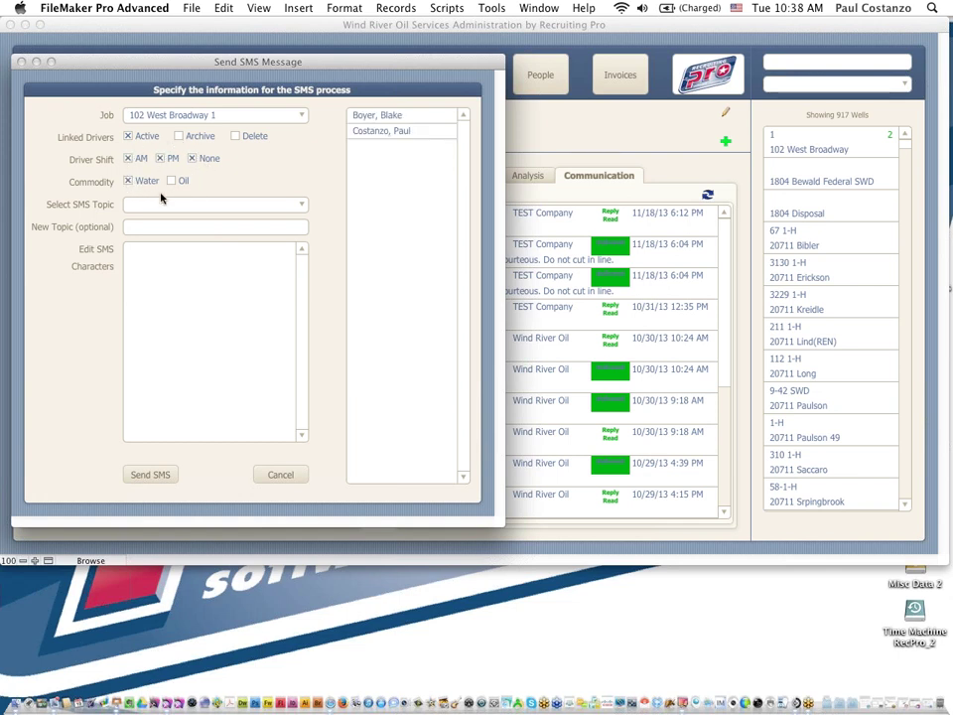
{"action": "left_click", "coordinate": [216, 206]}
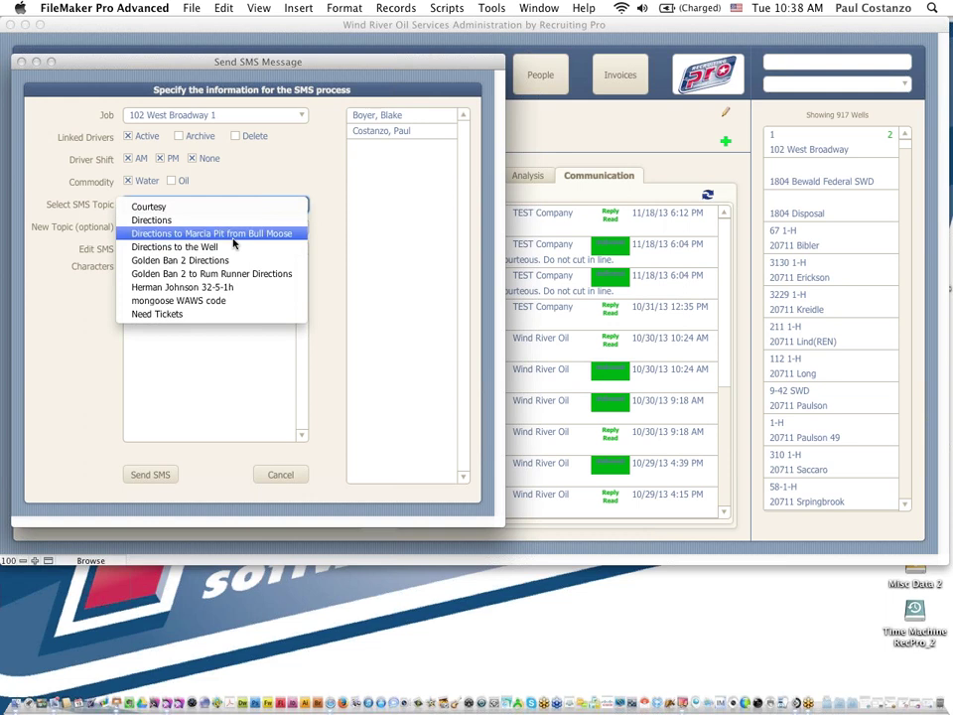
{"action": "left_click", "coordinate": [234, 242]}
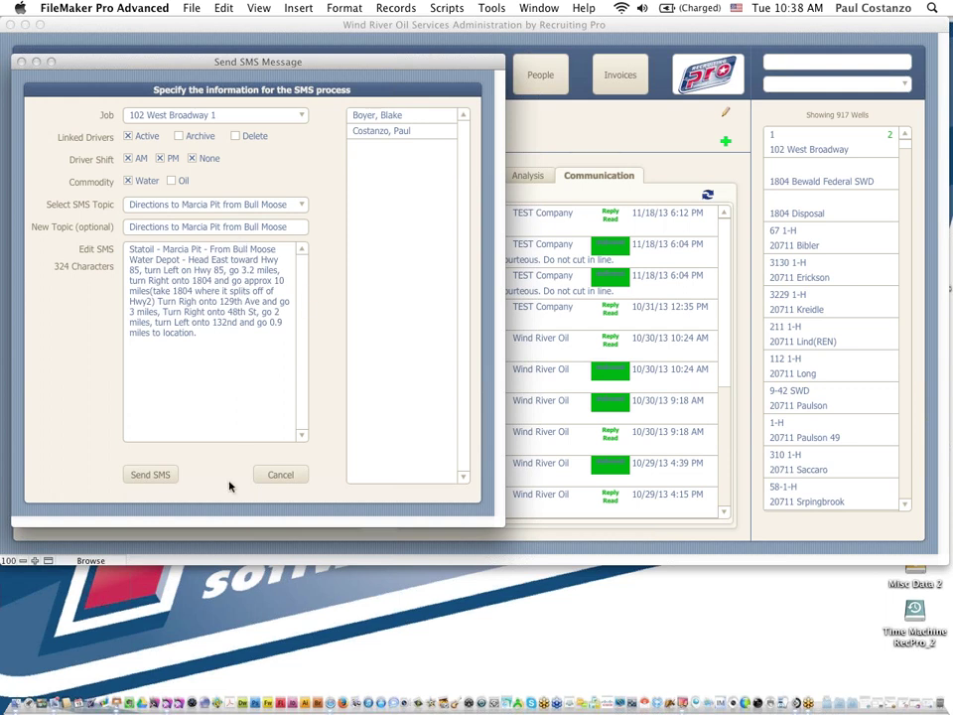
{"action": "left_click", "coordinate": [154, 476]}
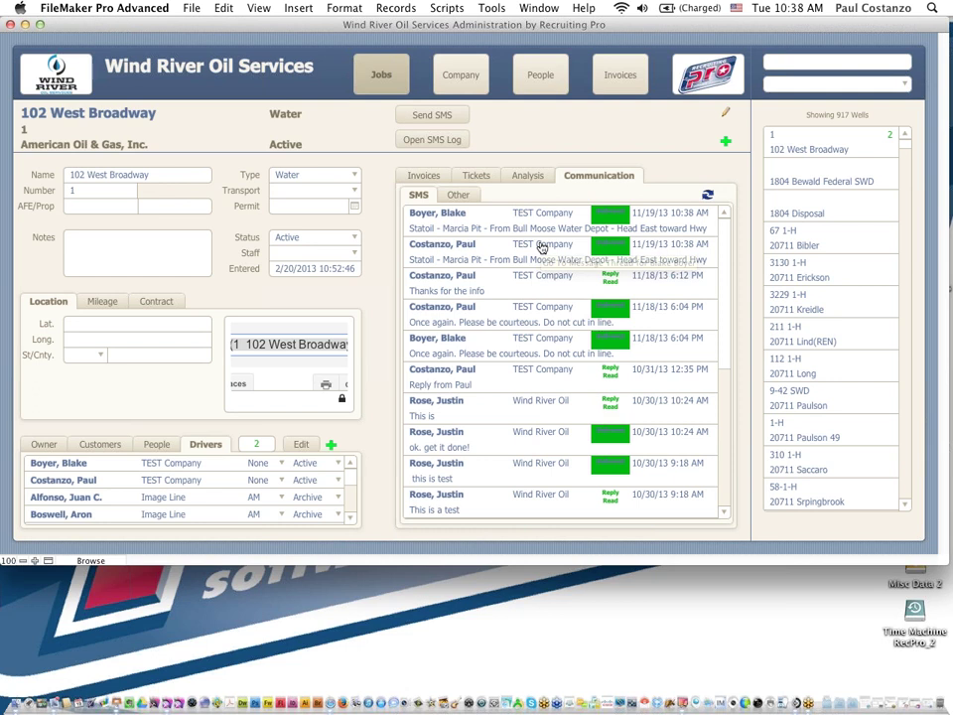
Open the message thread of the unread 'Got it thanks!' reply in the SMS list
{"action": "left_click_drag", "start_coordinate": [541, 246], "coordinate": [407, 187]}
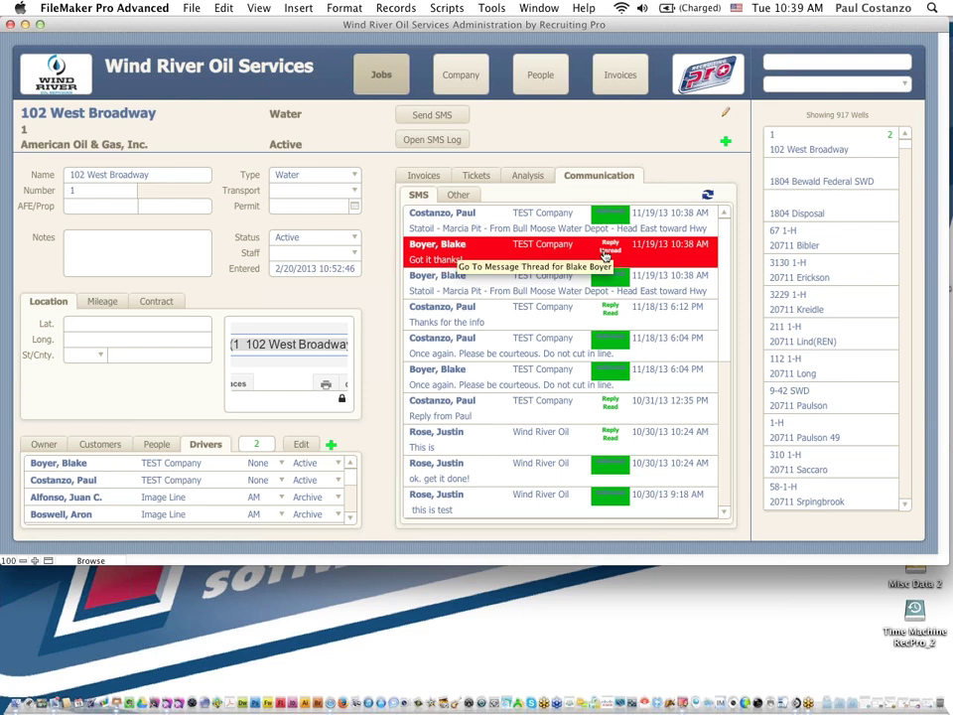
{"action": "left_click", "coordinate": [454, 249]}
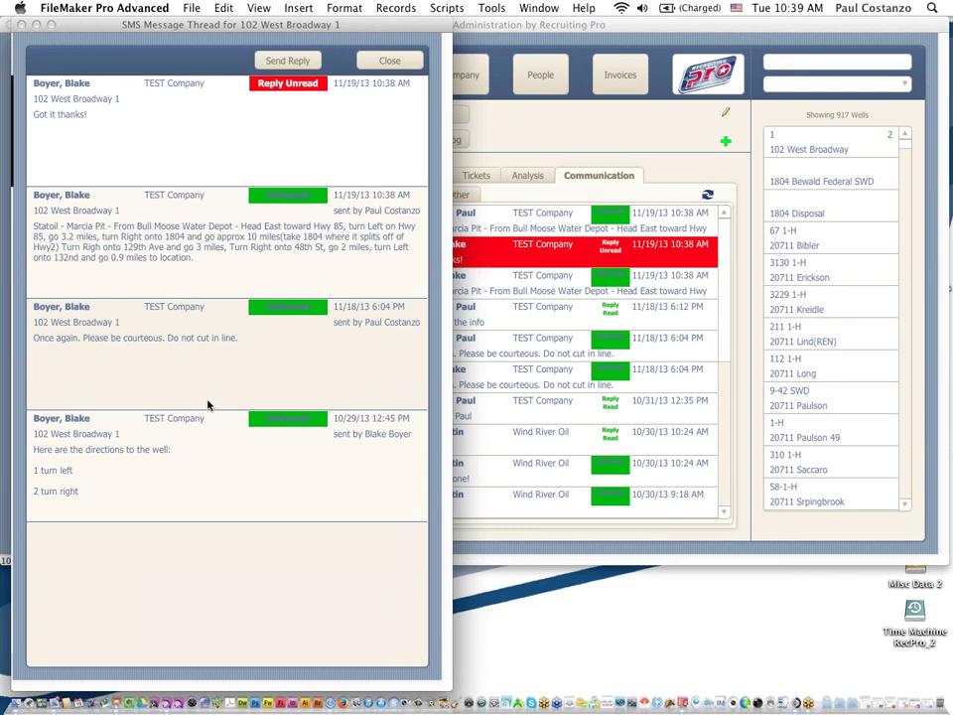
Mark the 'Got it thanks!' reply as read, close its thread, and minimize the database window
{"action": "left_click", "coordinate": [297, 87]}
{"action": "left_click", "coordinate": [297, 88]}
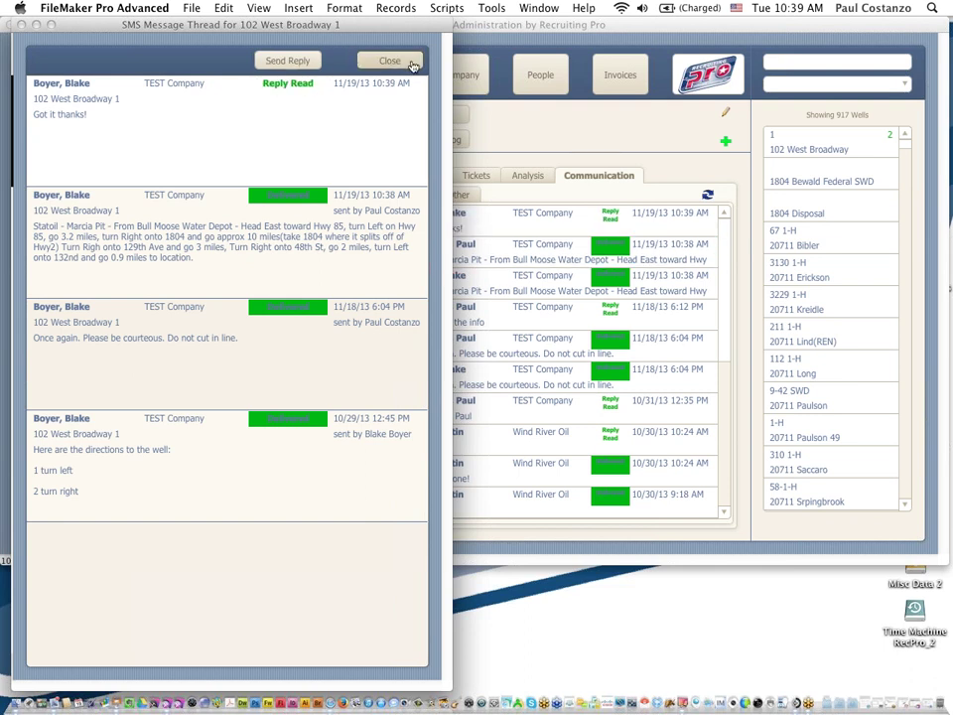
{"action": "left_click", "coordinate": [409, 66]}
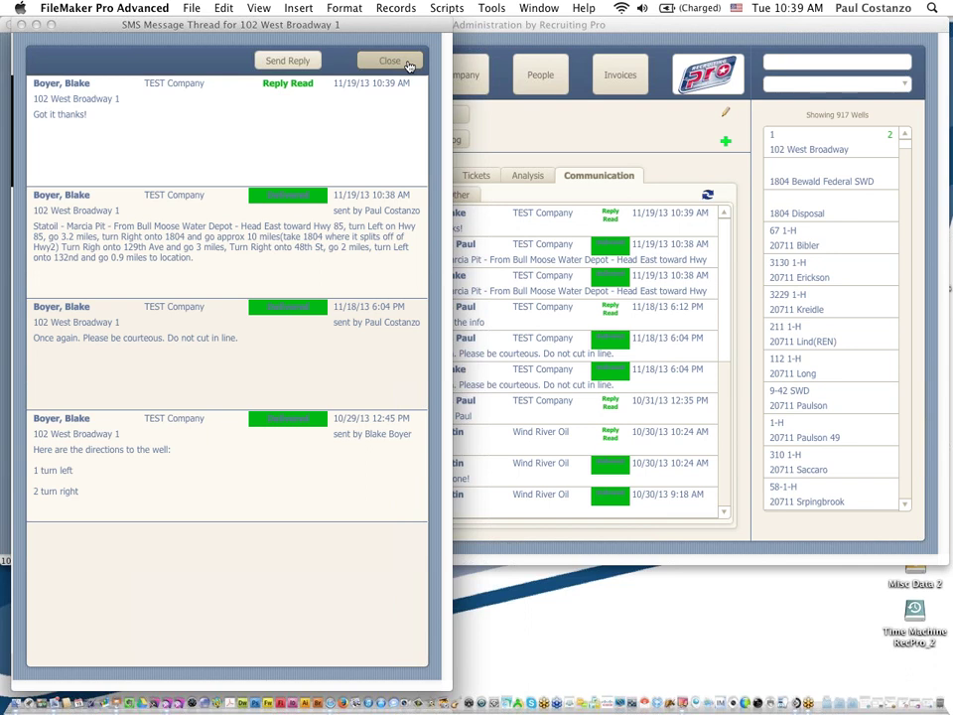
{"action": "left_click", "coordinate": [390, 61]}
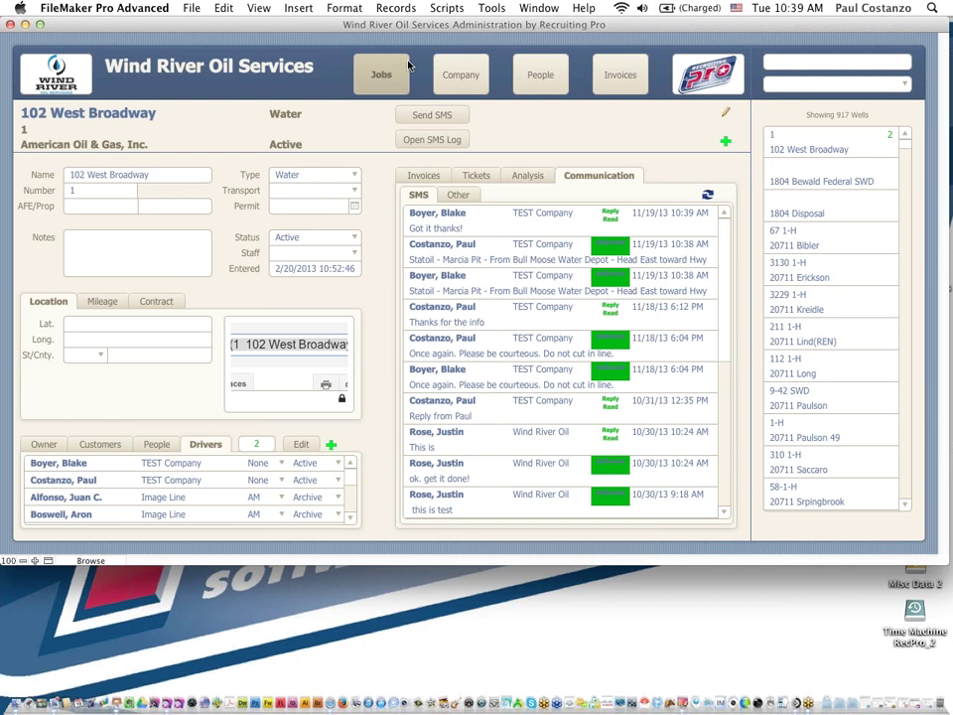
{"action": "left_click", "coordinate": [24, 24]}
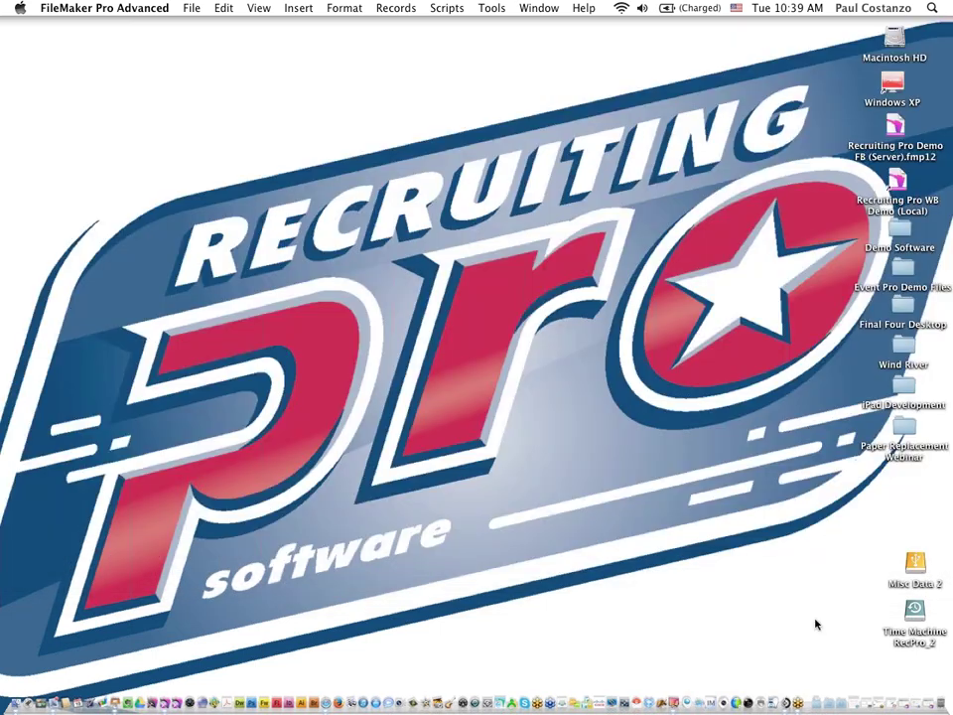
Restore the Keynote presentation from the Dock and advance to slide 14, 'Benefits of using FileMaker Go'
{"action": "left_click", "coordinate": [893, 707]}
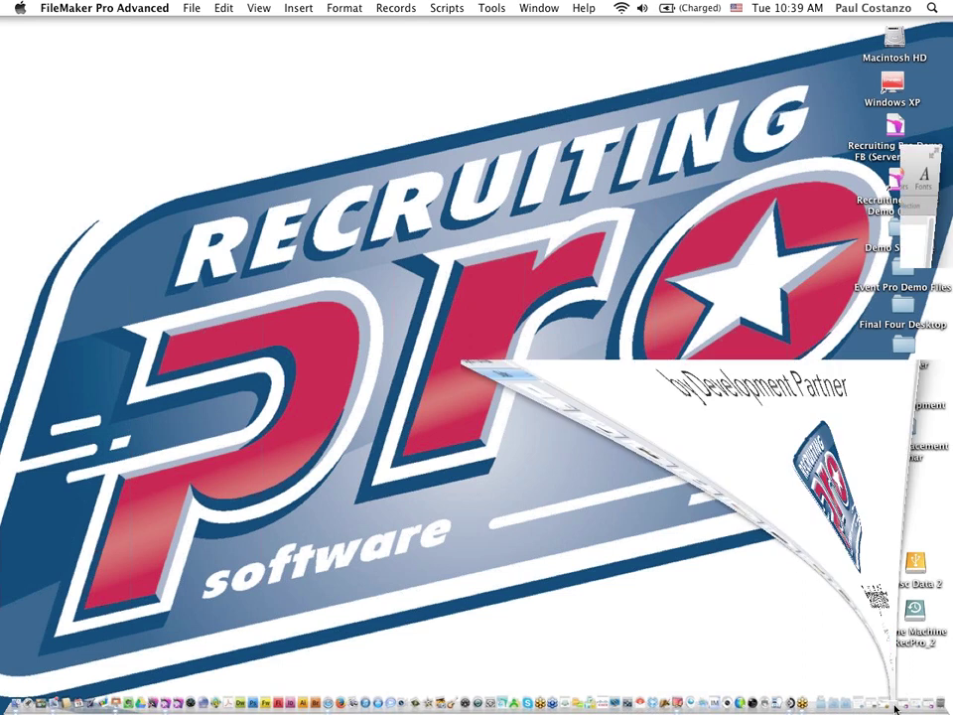
{"action": "key", "text": "Down"}
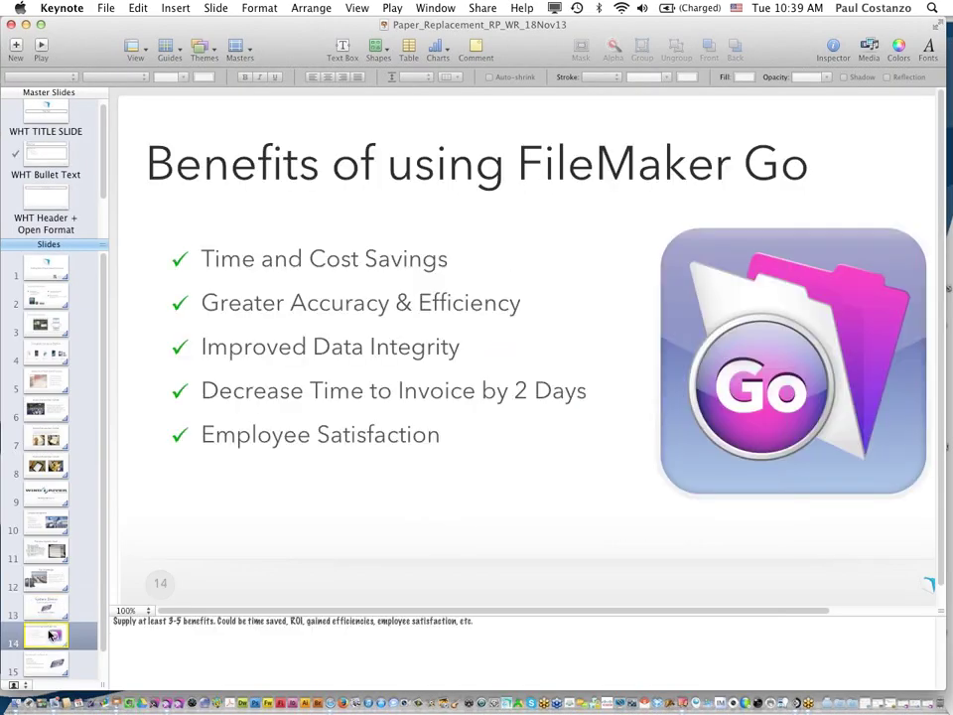